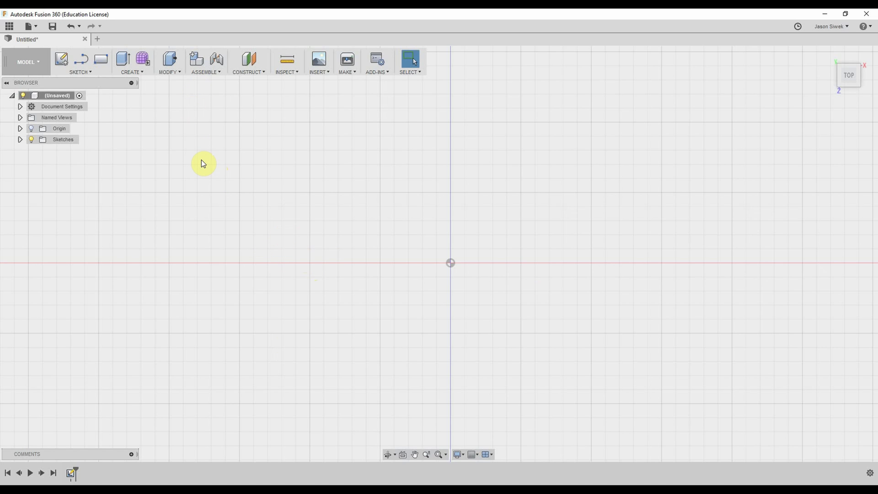
Step: Sketch a 5 mm line on the horizontal plane, along the red axis and starting 50 mm left of the origin
{"action": "key", "text": "l"}
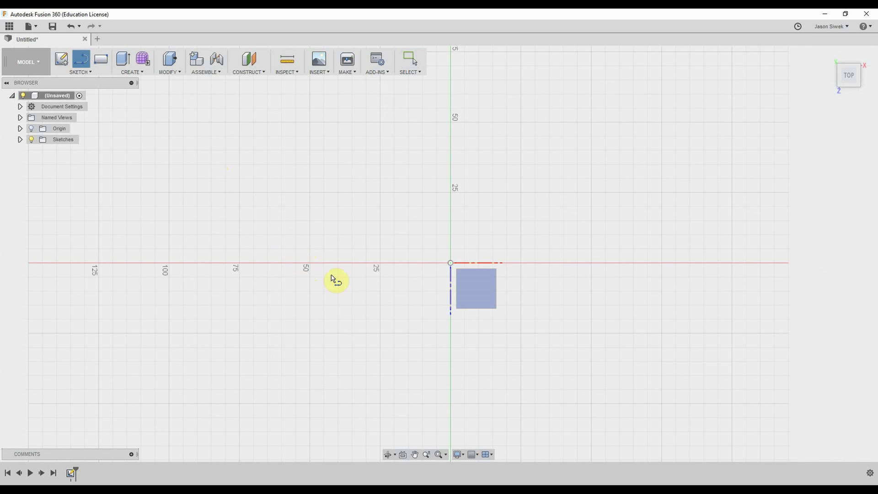
{"action": "left_click", "coordinate": [302, 266]}
{"action": "left_click", "coordinate": [297, 255]}
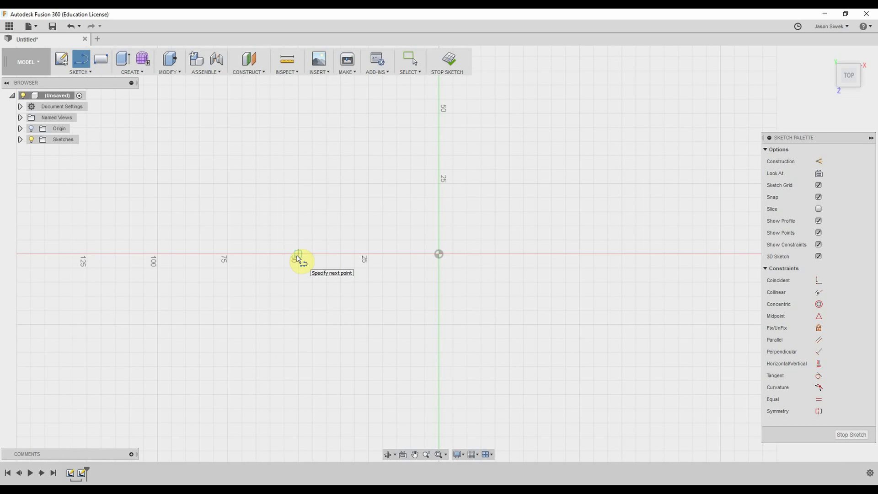
{"action": "type", "text": "5mm"}
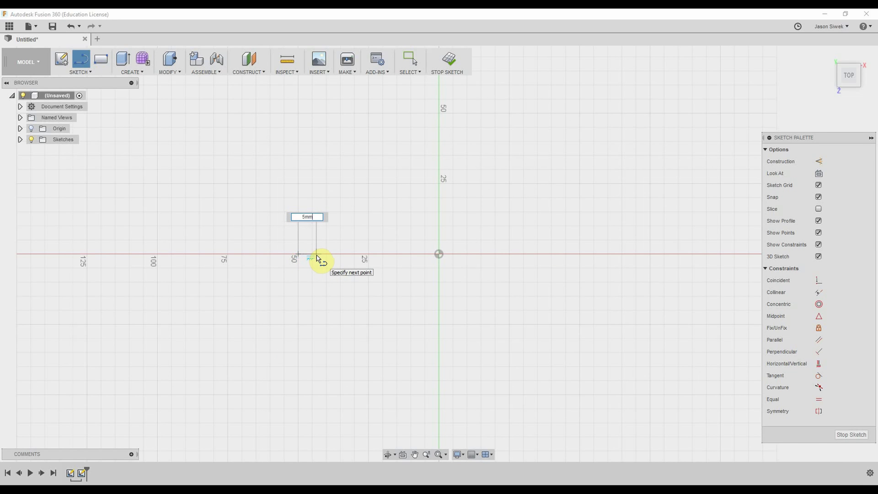
{"action": "key", "text": "Return"}
{"action": "key", "text": "Escape"}
Step: Draw a 2 mm line straight up from the right end of the 5 mm line
{"action": "scroll", "coordinate": [317, 255], "scroll_direction": "up", "scroll_amount": 5}
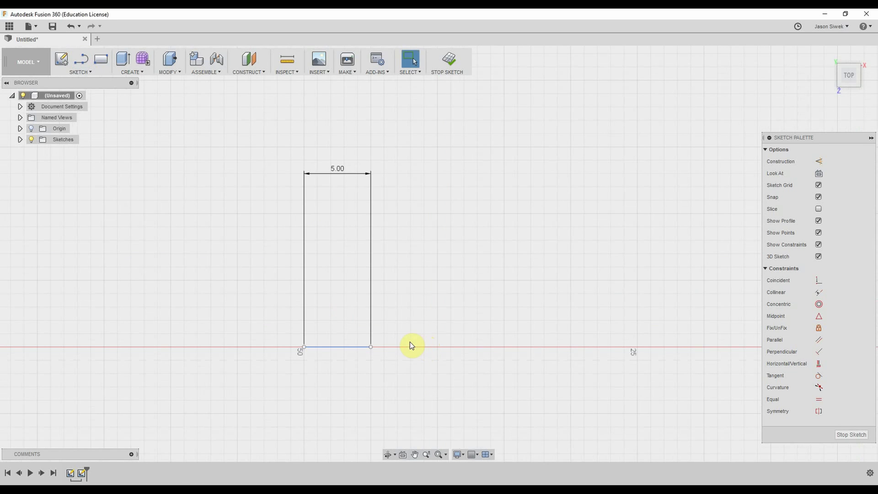
{"action": "key", "text": "l"}
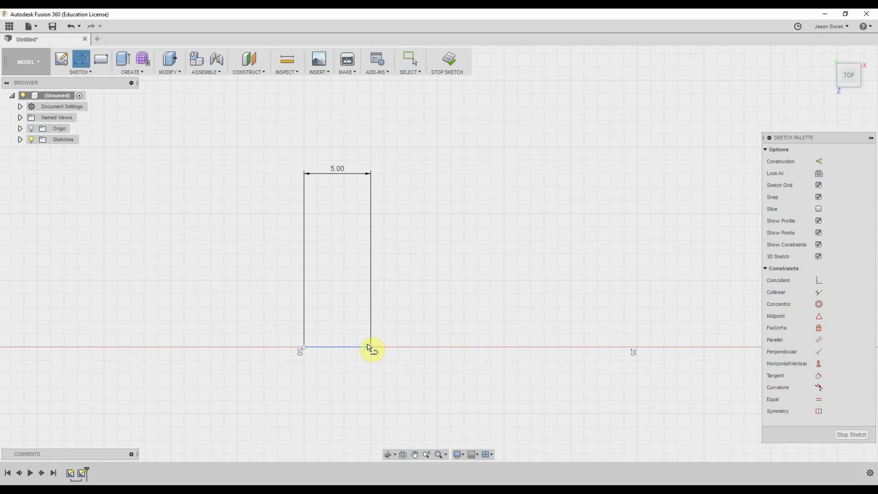
{"action": "left_click", "coordinate": [370, 347]}
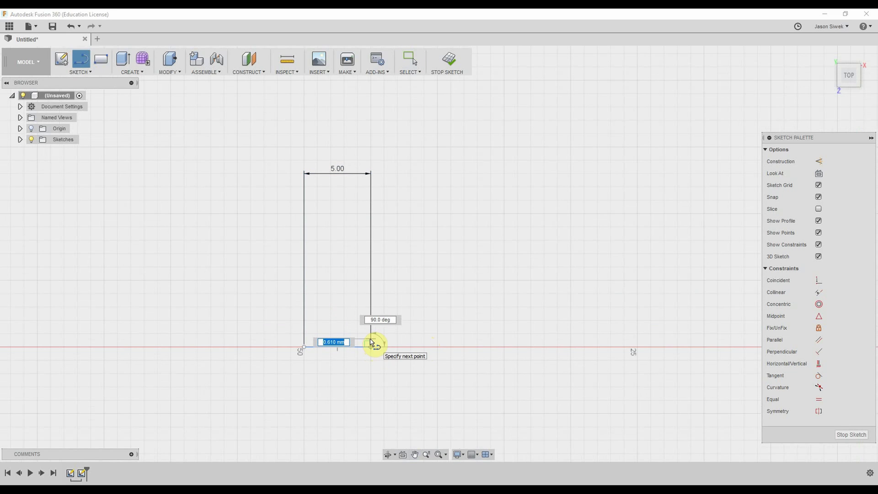
{"action": "type", "text": "2"}
{"action": "key", "text": "Return"}
{"action": "key", "text": "Escape"}
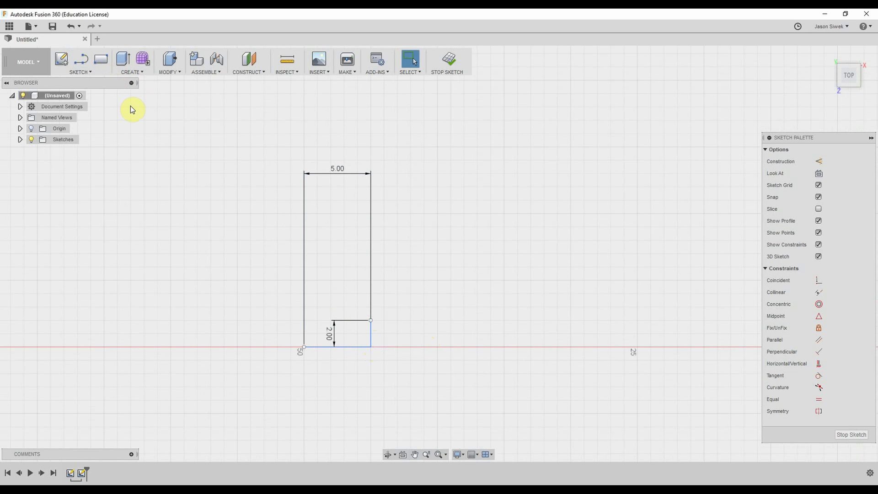
Step: Draw a 4 mm diameter circle centred 2 mm above the left end of the 5 mm line
{"action": "key", "text": "c"}
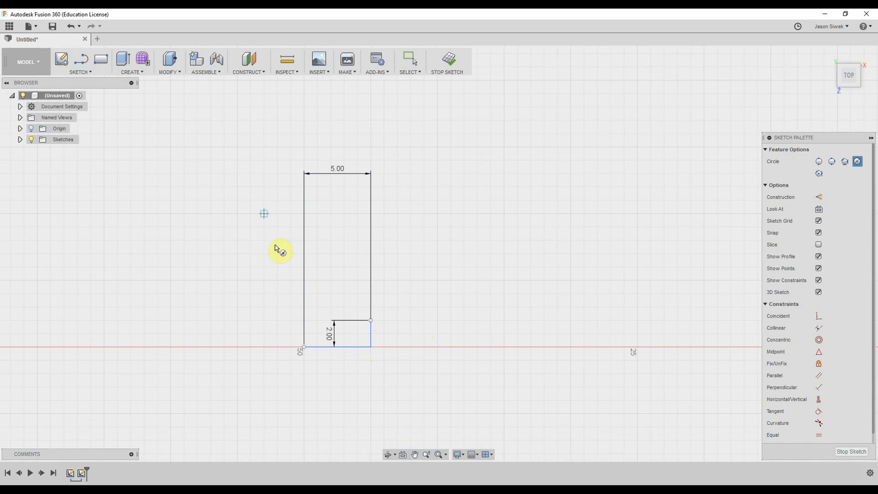
{"action": "left_click", "coordinate": [304, 321]}
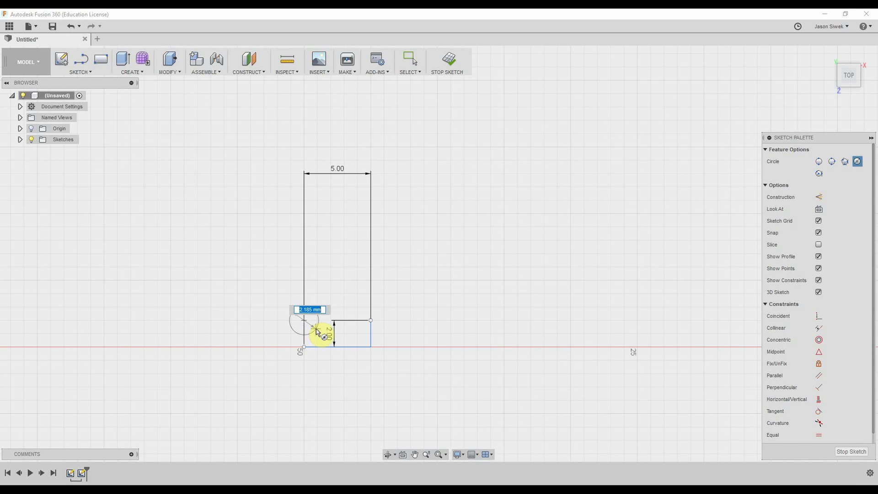
{"action": "type", "text": "4mm"}
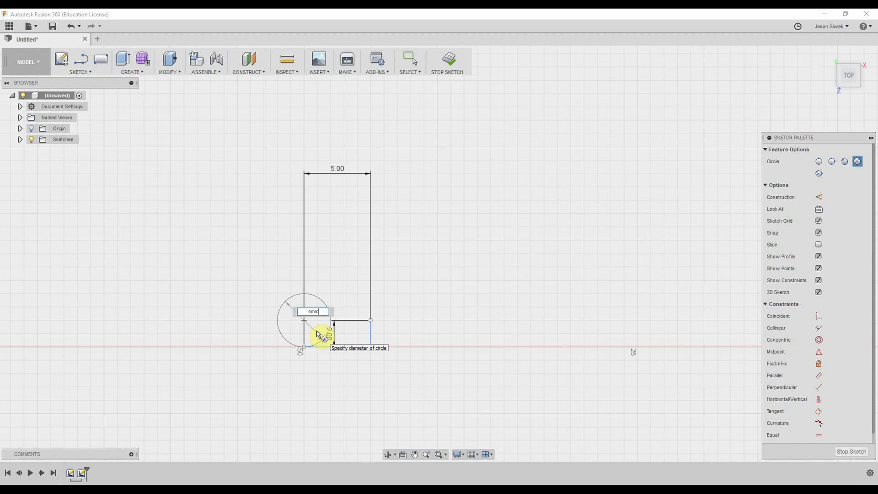
{"action": "key", "text": "BackSpace"}
{"action": "key", "text": "BackSpace"}
{"action": "key", "text": "BackSpace"}
{"action": "type", "text": "4mm"}
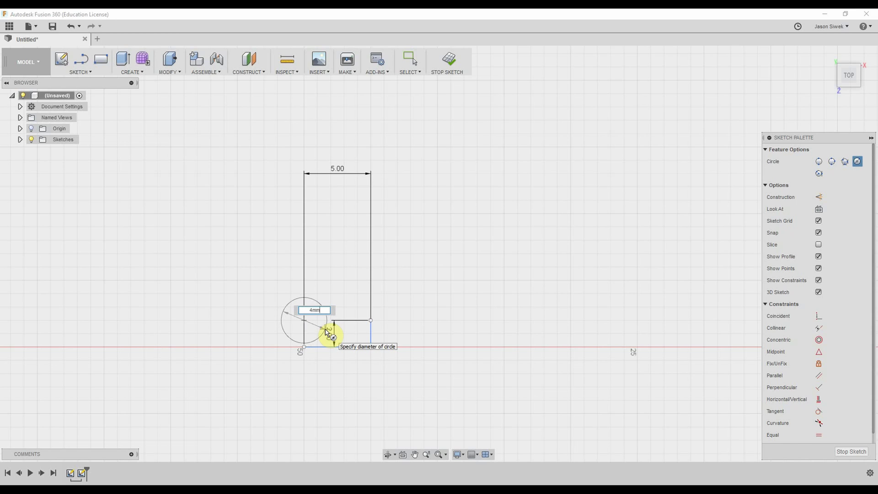
{"action": "key", "text": "Tab"}
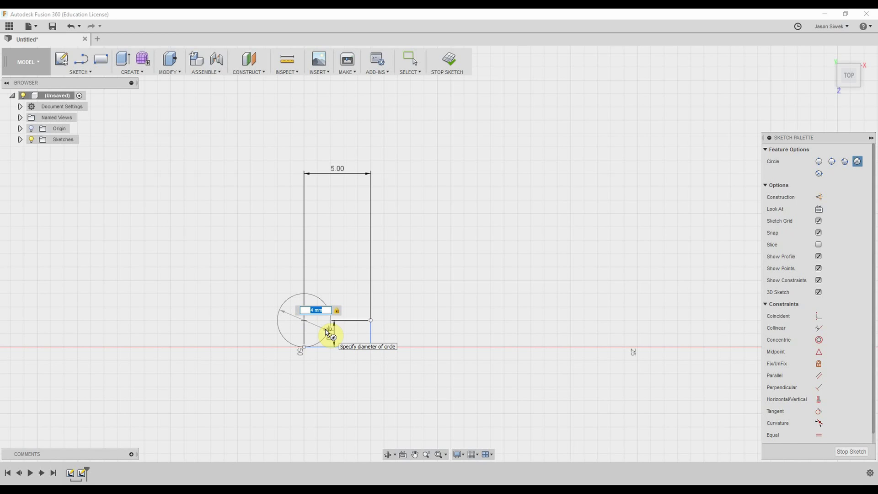
{"action": "key", "text": "Return"}
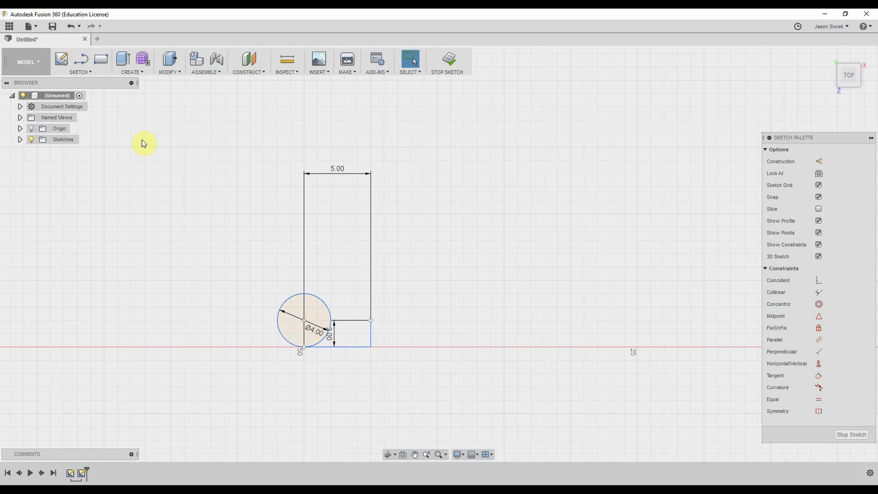
Step: Close the profile with a line from the top of the 2 mm line to a tangent point on the circle's upper side
{"action": "key", "text": "l"}
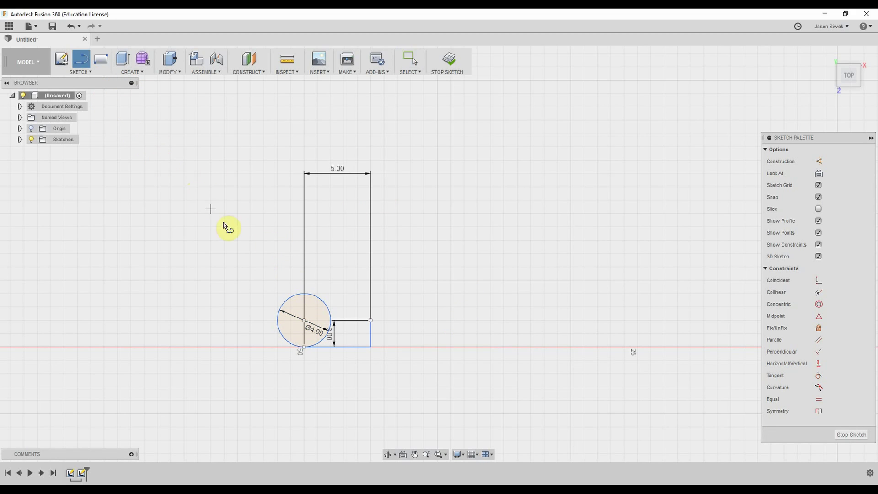
{"action": "left_click", "coordinate": [370, 321]}
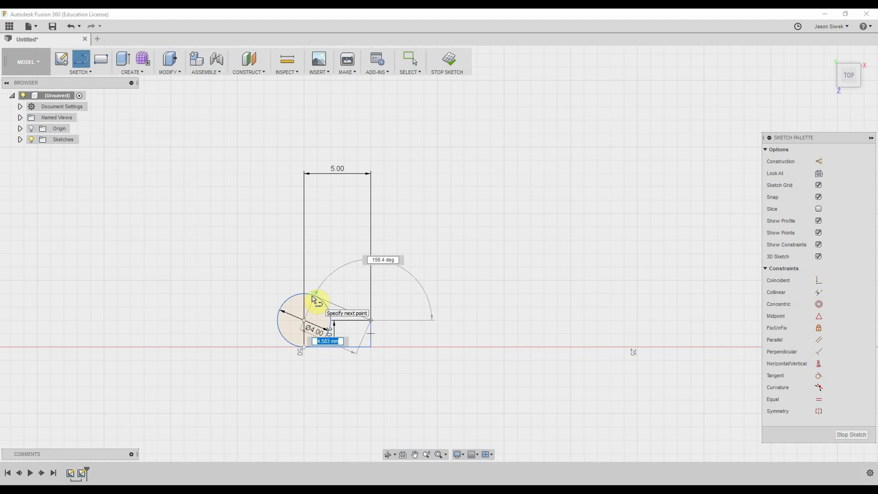
{"action": "left_click", "coordinate": [313, 298]}
{"action": "key", "text": "Escape"}
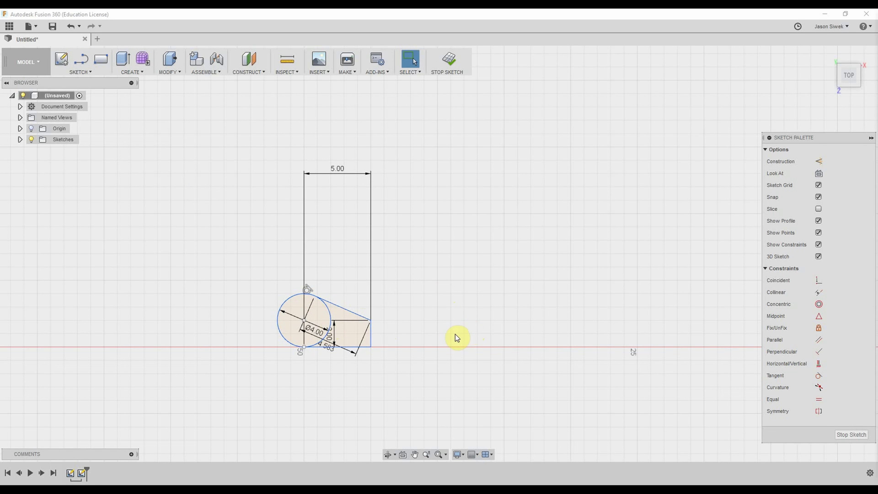
Step: Extrude the circle and the adjoining tapered profile together as one new body
{"action": "key", "text": "e"}
{"action": "left_click", "coordinate": [334, 341]}
{"action": "left_click", "coordinate": [312, 341]}
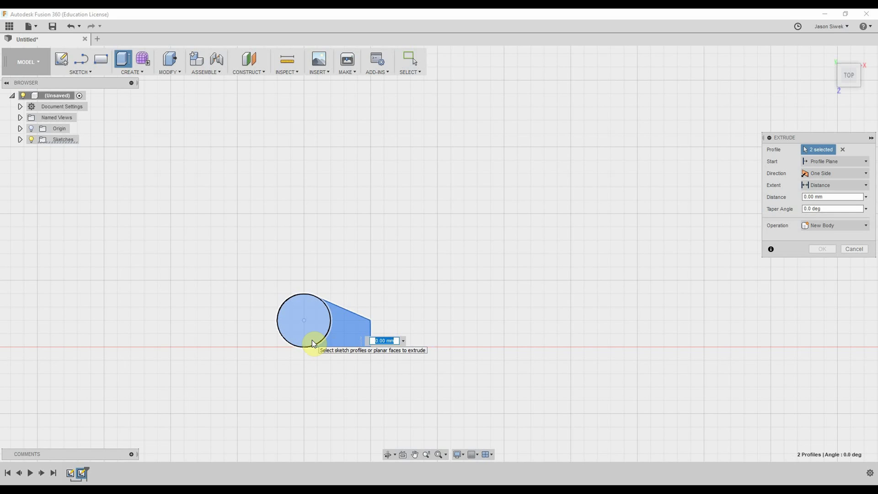
{"action": "type", "text": "10"}
{"action": "key", "text": "Return"}
Step: Copy and paste the extruded body, placing the copy 8 mm along X from the original
{"action": "left_click", "coordinate": [314, 324]}
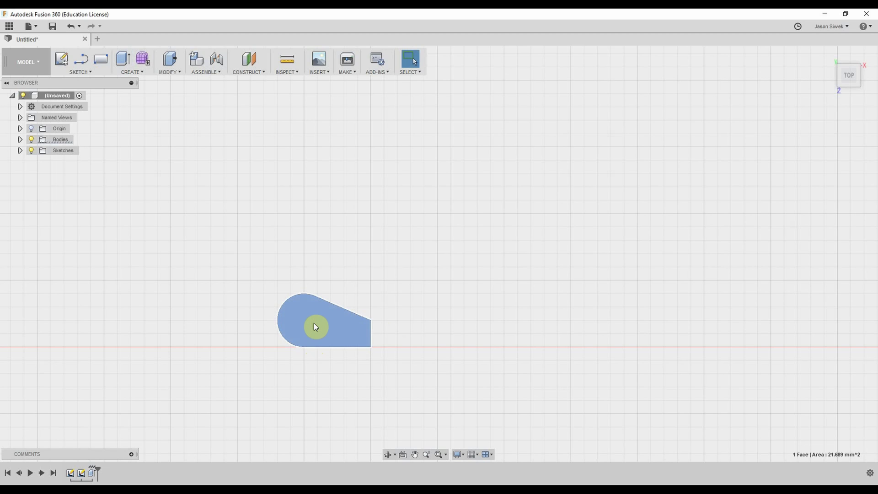
{"action": "left_click", "coordinate": [456, 337]}
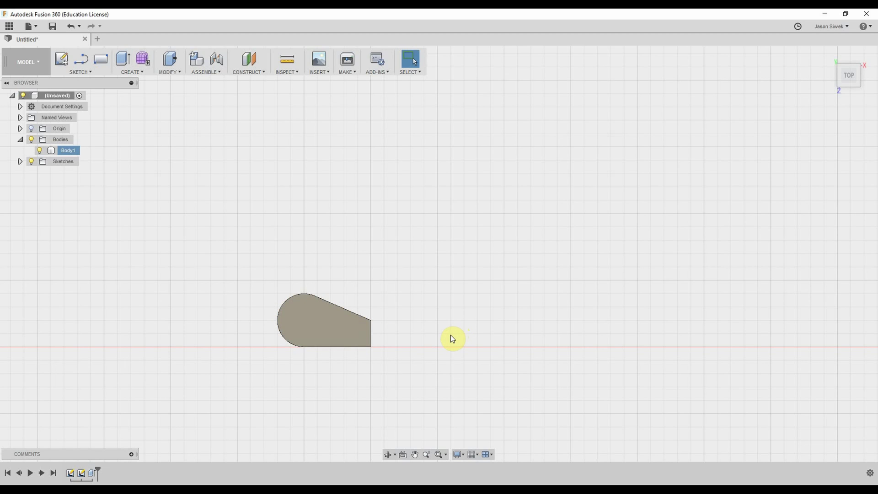
{"action": "key", "text": "ctrl+c"}
{"action": "key", "text": "ctrl+v"}
{"action": "left_click_drag", "start_coordinate": [308, 291], "coordinate": [413, 291]}
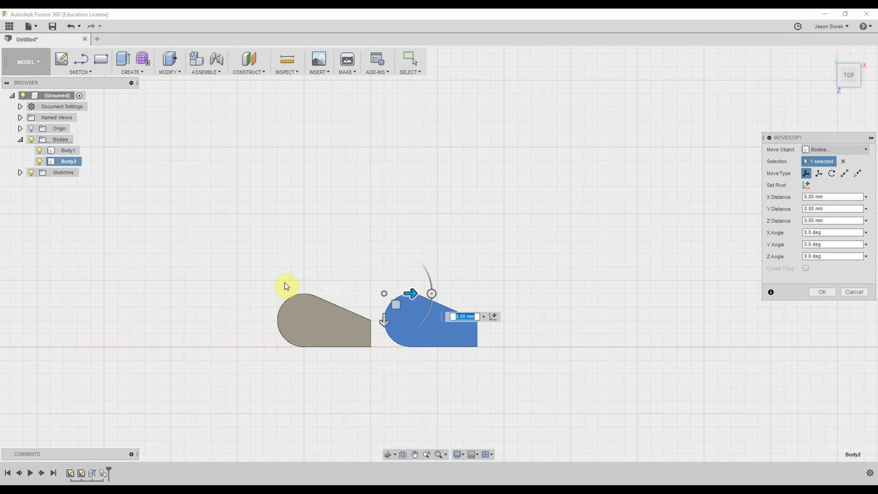
{"action": "key", "text": "Return"}
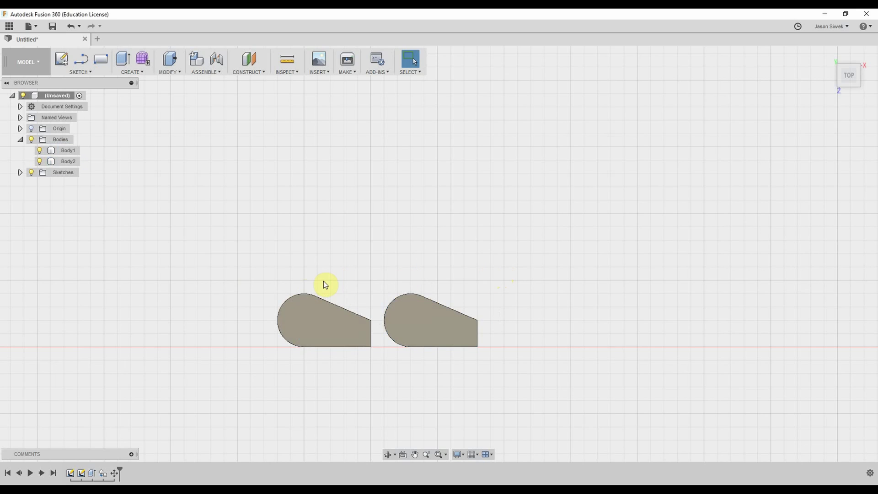
Step: Sketch a 2 mm diameter circle on the original body's top face, centred in its rounded end
{"action": "left_click", "coordinate": [300, 323]}
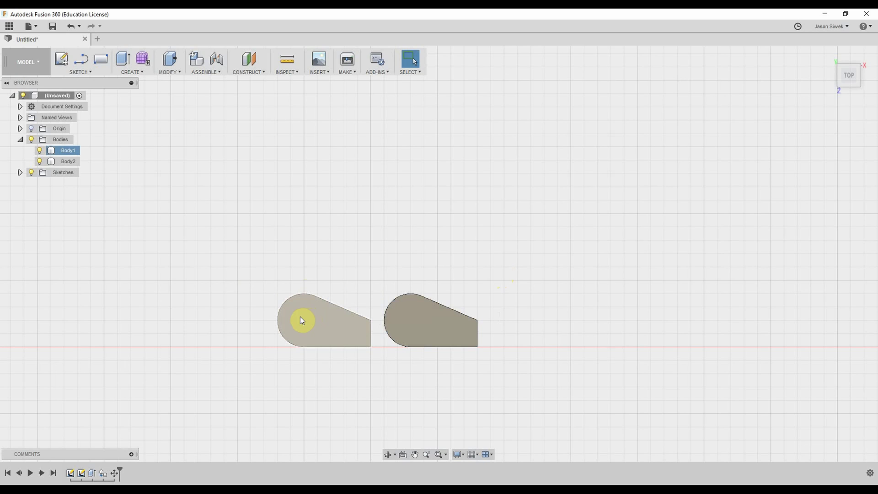
{"action": "left_click", "coordinate": [300, 317]}
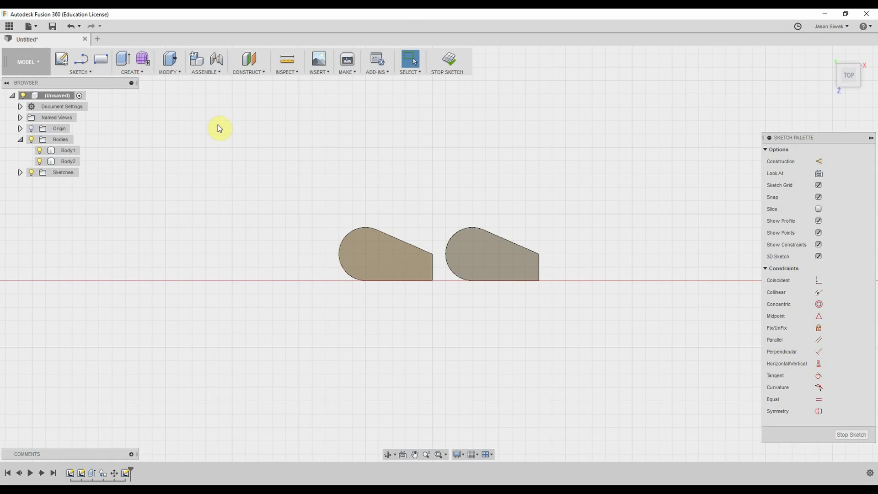
{"action": "left_click", "coordinate": [365, 257]}
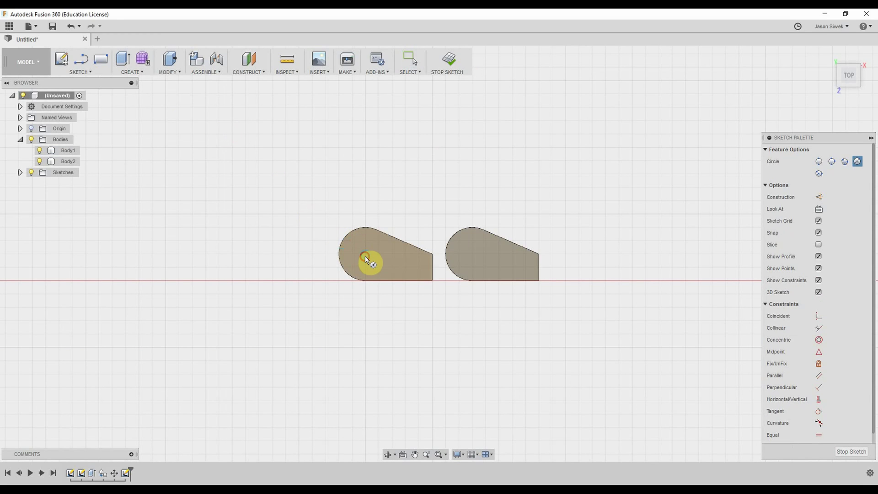
{"action": "type", "text": "2mm"}
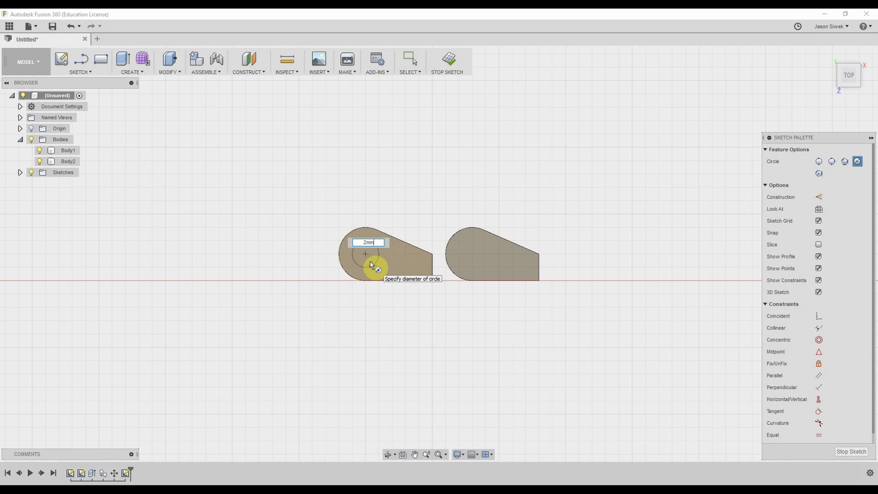
{"action": "key", "text": "Tab"}
{"action": "key", "text": "Return"}
{"action": "key", "text": "Escape"}
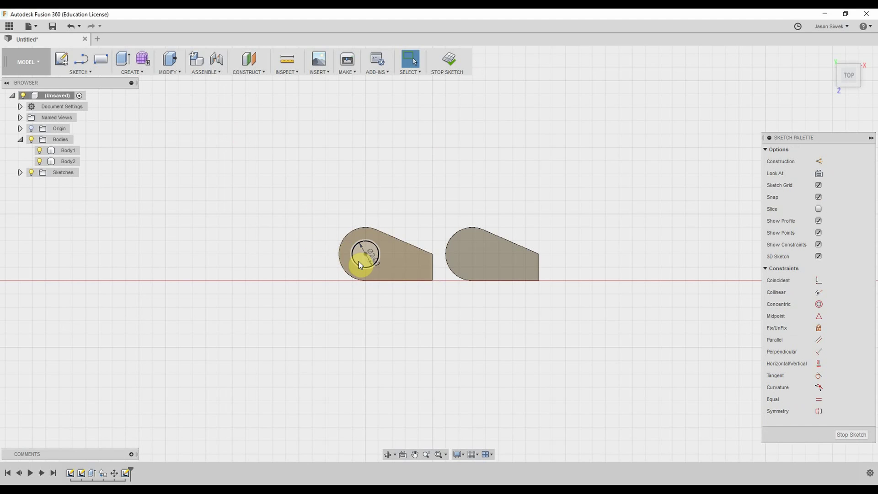
Step: Extrude the 2 mm circle upward 6 mm and join it to the original body as a pin
{"action": "key", "text": "e"}
{"action": "left_click", "coordinate": [303, 328]}
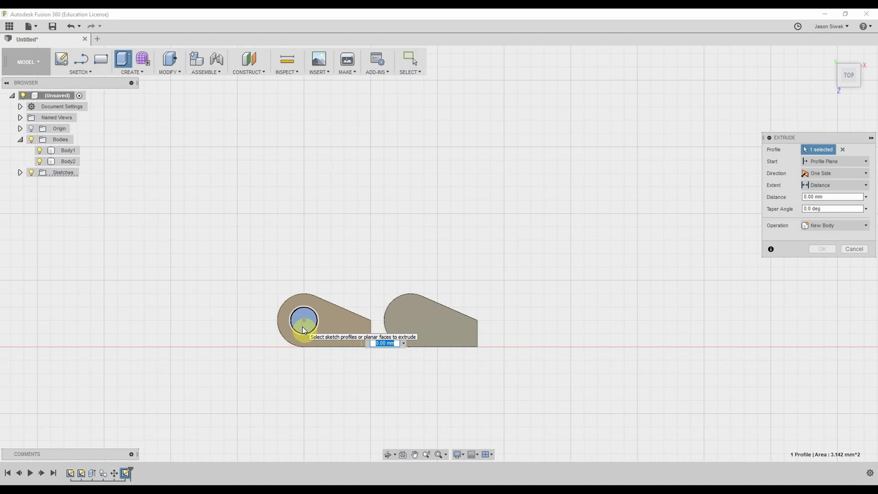
{"action": "type", "text": "5"}
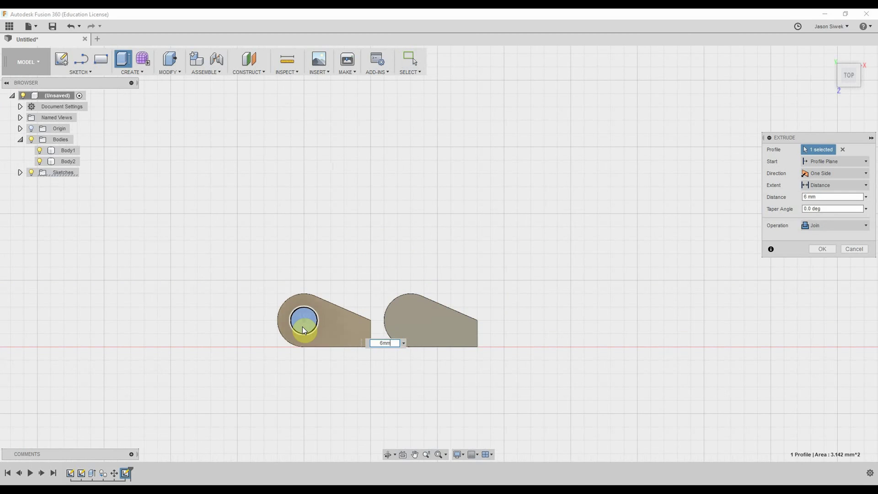
{"action": "key", "text": "Return"}
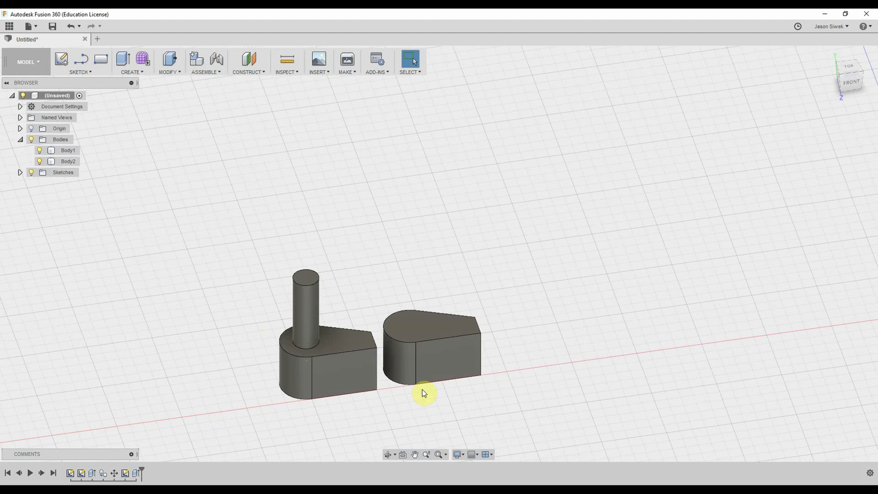
Step: Move the copied body up 8 mm and back 8 mm along X so it sits over the pin
{"action": "left_click", "coordinate": [433, 362]}
{"action": "key", "text": "m"}
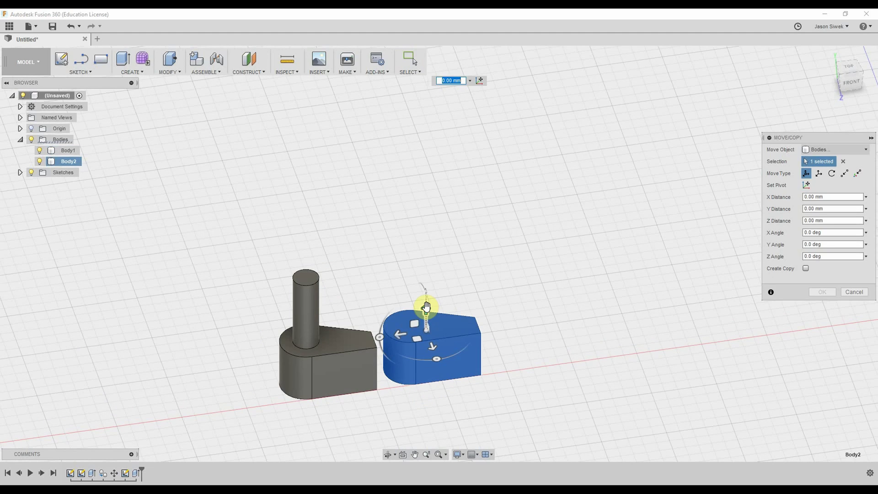
{"action": "type", "text": "8mm"}
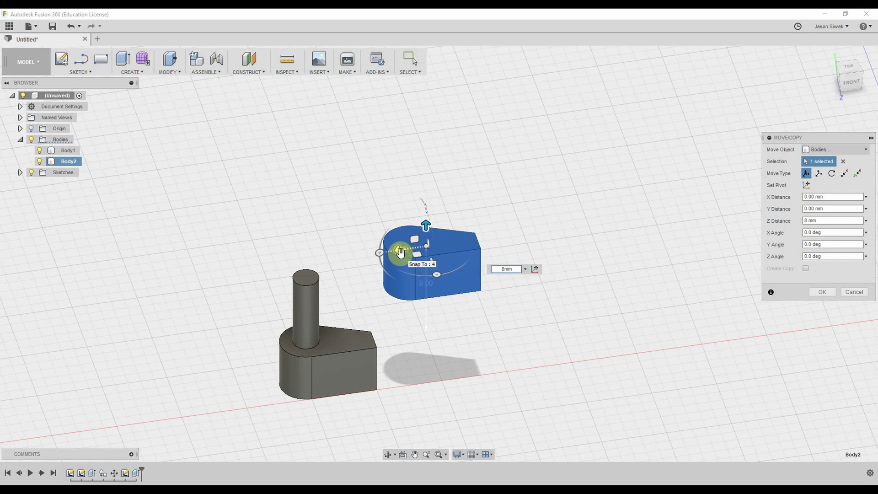
{"action": "left_click_drag", "start_coordinate": [400, 252], "coordinate": [292, 264]}
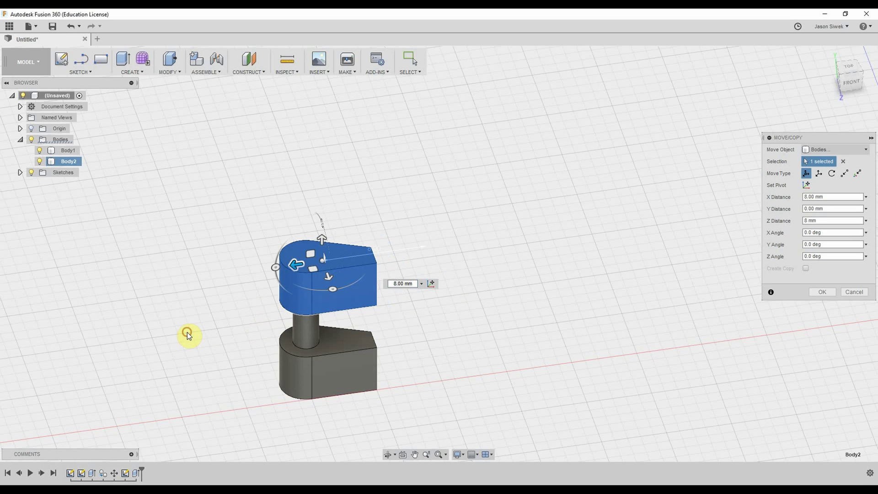
{"action": "left_click", "coordinate": [332, 330]}
{"action": "key", "text": "Return"}
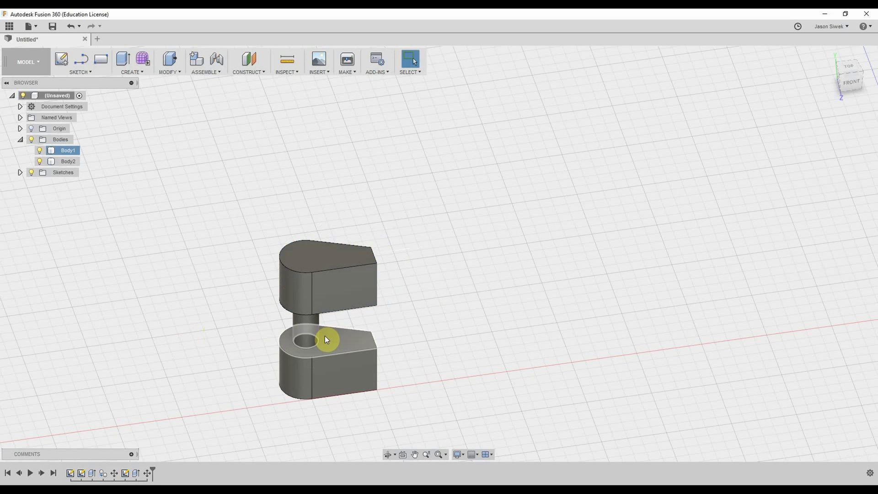
Step: Draw a 6 mm vertical line upward from the free-standing 18 mm base line's end farthest from the teardrop bodies
{"action": "middle_click_drag", "start_coordinate": [312, 331], "coordinate": [337, 303], "text": "shift"}
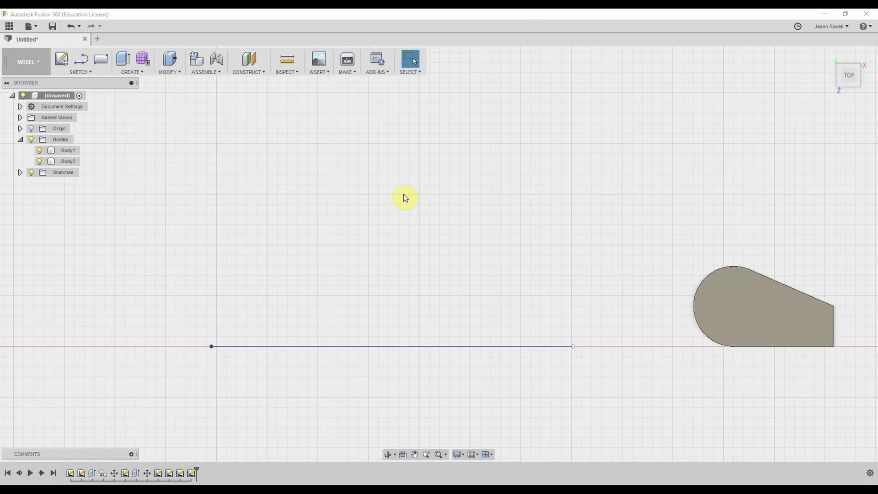
{"action": "key", "text": "e"}
{"action": "double_click", "coordinate": [210, 347]}
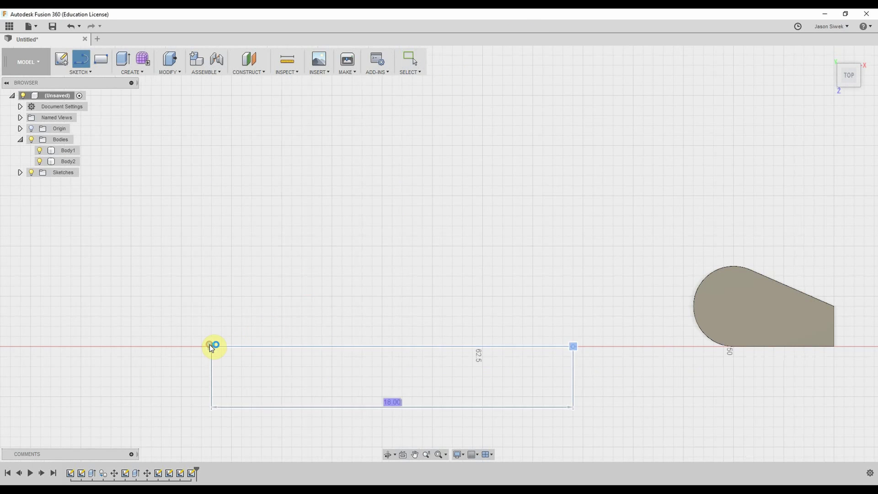
{"action": "left_click", "coordinate": [128, 264]}
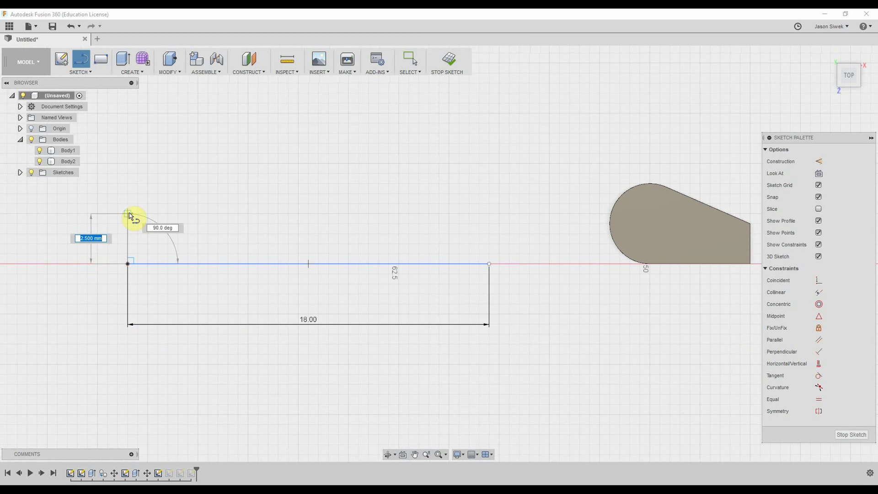
{"action": "type", "text": "6mm"}
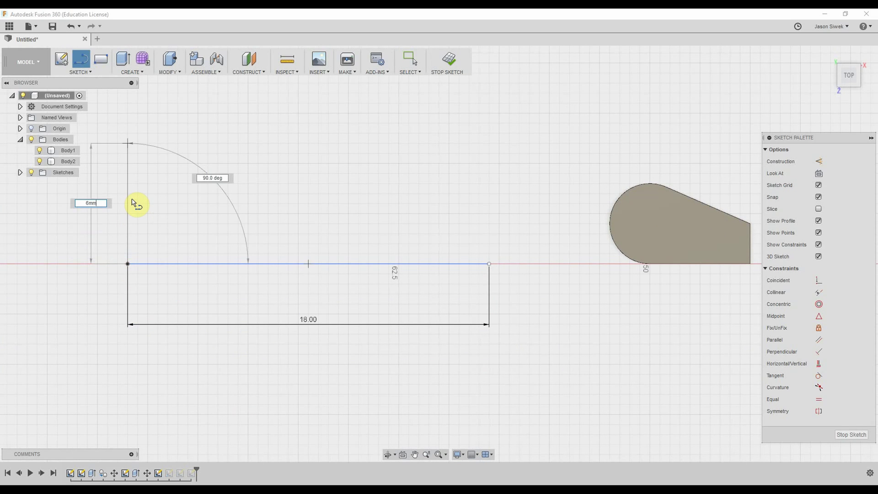
{"action": "key", "text": "Return"}
{"action": "key", "text": "Escape"}
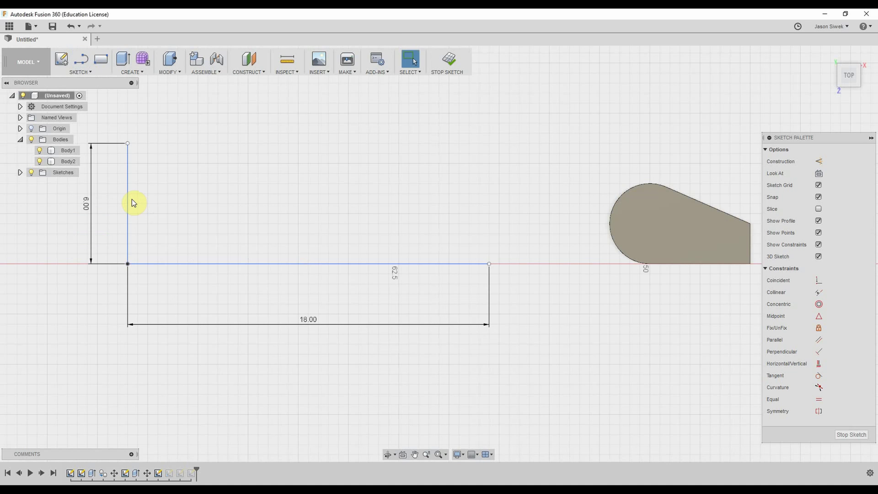
Step: Sketch a 12 mm diameter circle centred on the upper end of the 6 mm vertical line
{"action": "mouse_move", "coordinate": [52, 237]}
{"action": "middle_mouse_down"}
{"action": "mouse_move", "coordinate": [157, 353]}
{"action": "mouse_move", "coordinate": [197, 365]}
{"action": "middle_mouse_up"}
{"action": "key", "text": "c"}
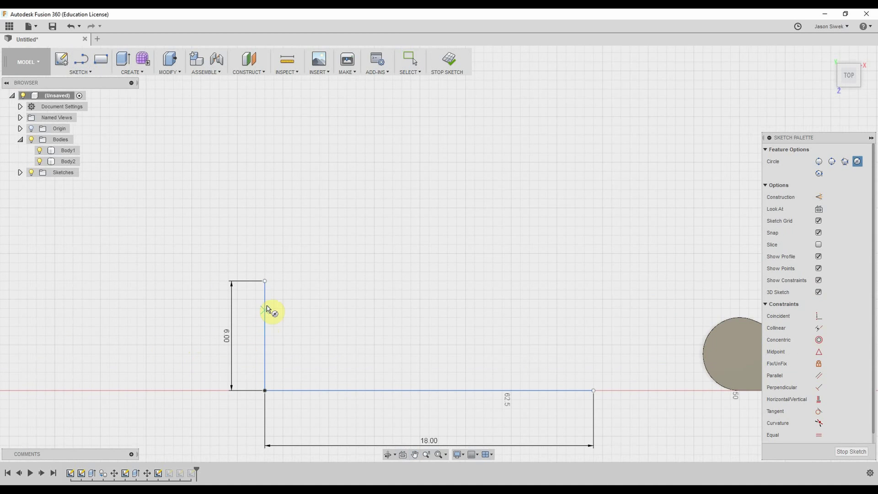
{"action": "left_click", "coordinate": [266, 282]}
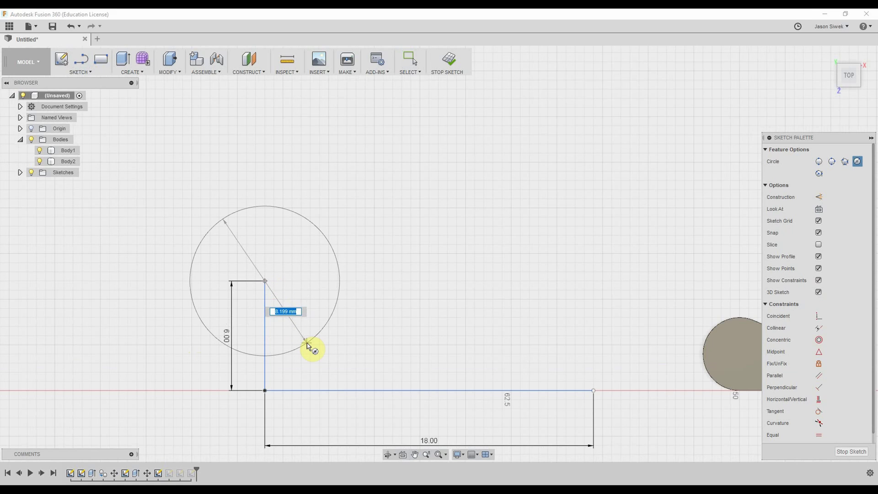
{"action": "type", "text": "12mm"}
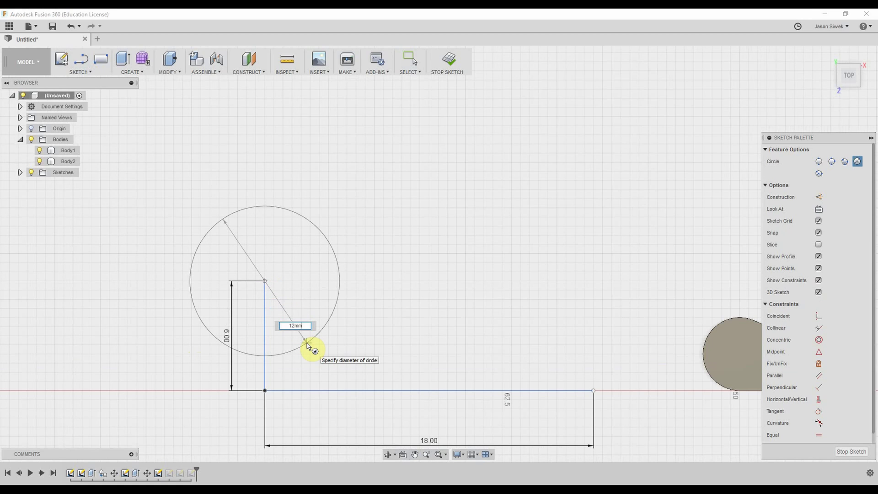
{"action": "key", "text": "Tab"}
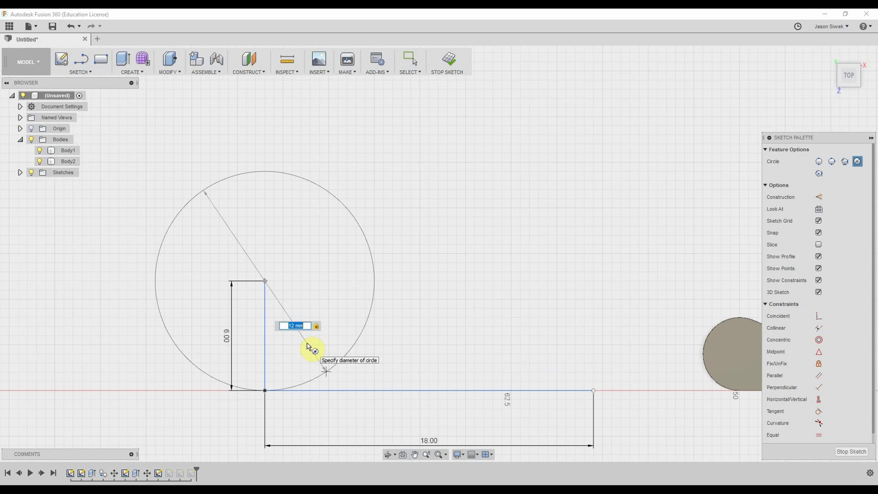
{"action": "key", "text": "Return"}
{"action": "key", "text": "Escape"}
{"action": "middle_click_drag", "start_coordinate": [306, 343], "coordinate": [231, 334]}
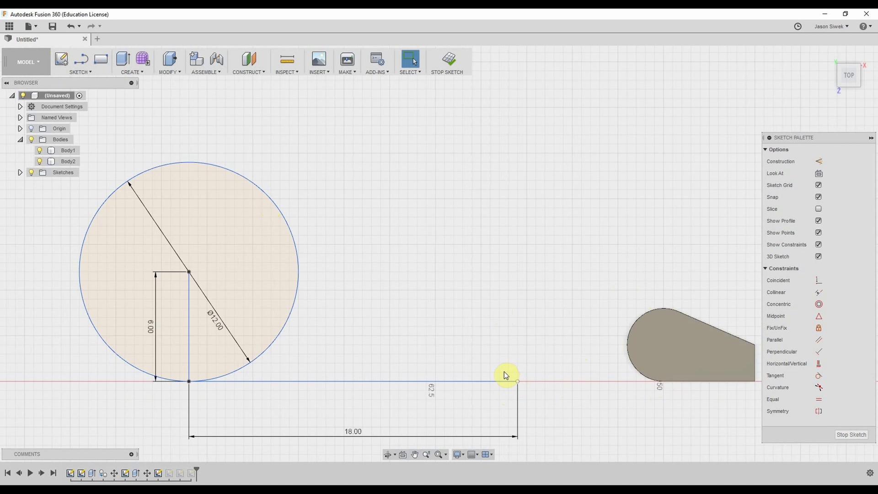
Step: Draw a 4 mm vertical line upward from the base line's end nearest the teardrop bodies
{"action": "key", "text": "l"}
{"action": "left_click", "coordinate": [517, 381]}
{"action": "type", "text": "4"}
{"action": "key", "text": "Return"}
{"action": "key", "text": "Escape"}
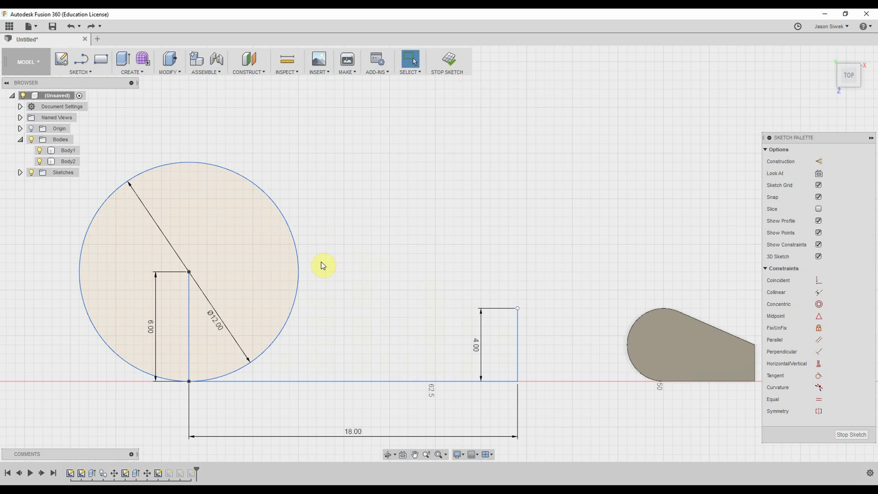
Step: Connect the top of the 12 mm circle to the upper end of the 4 mm line with a sloping line
{"action": "key", "text": "l"}
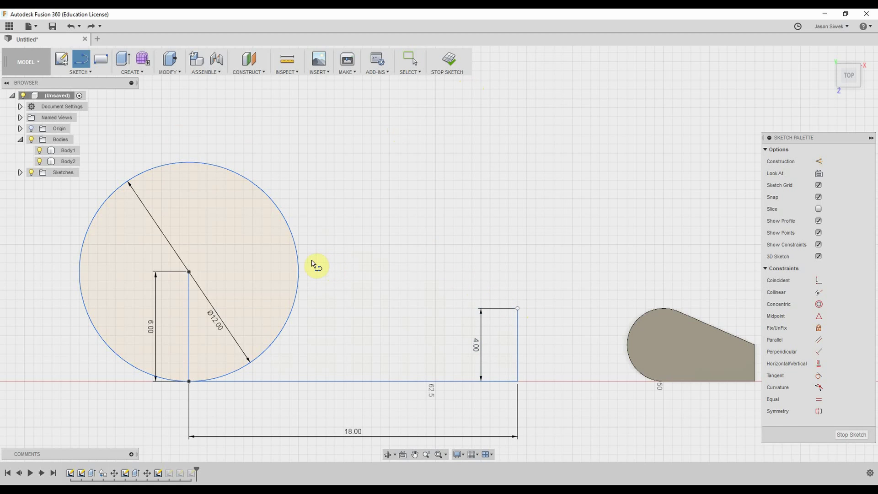
{"action": "left_click", "coordinate": [189, 162]}
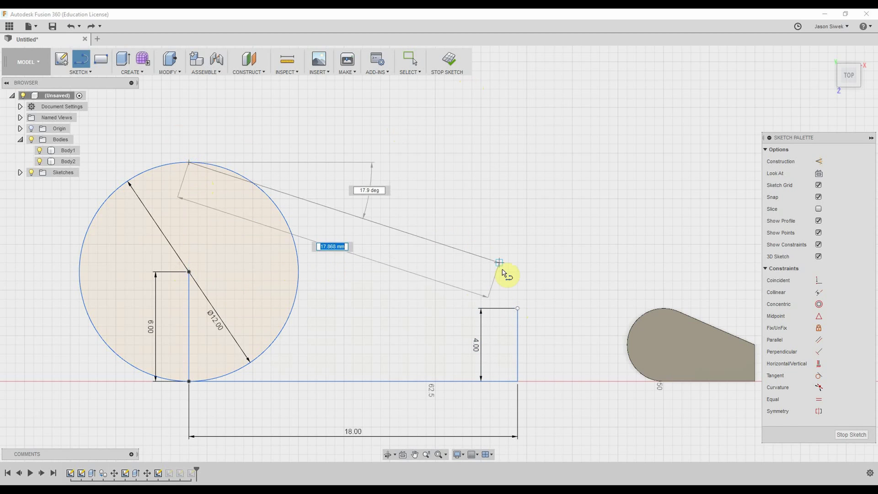
{"action": "left_click", "coordinate": [517, 310]}
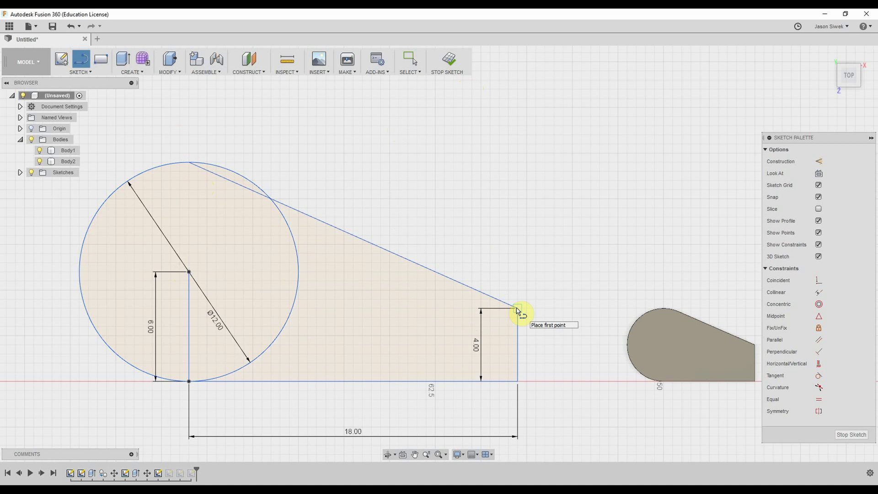
{"action": "key", "text": "Escape"}
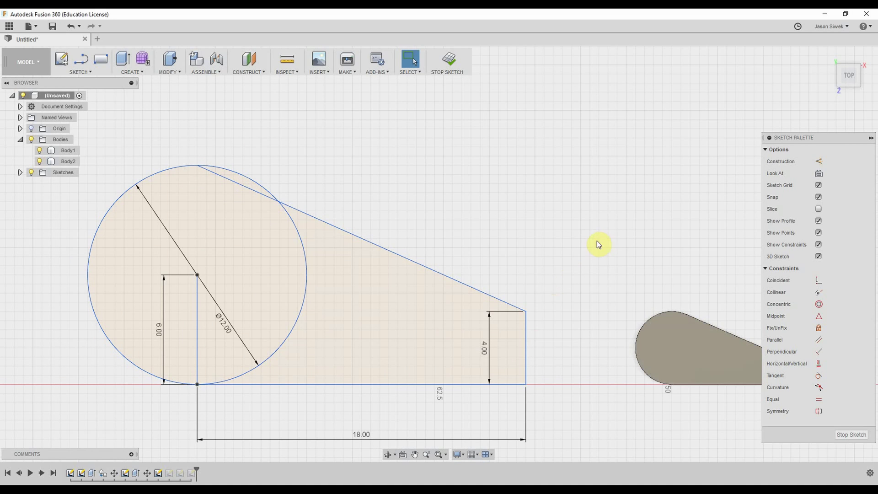
Step: Sketch a 4 mm diameter circle centred on the midpoint of the 4 mm vertical line
{"action": "key", "text": "c"}
{"action": "left_click", "coordinate": [526, 347]}
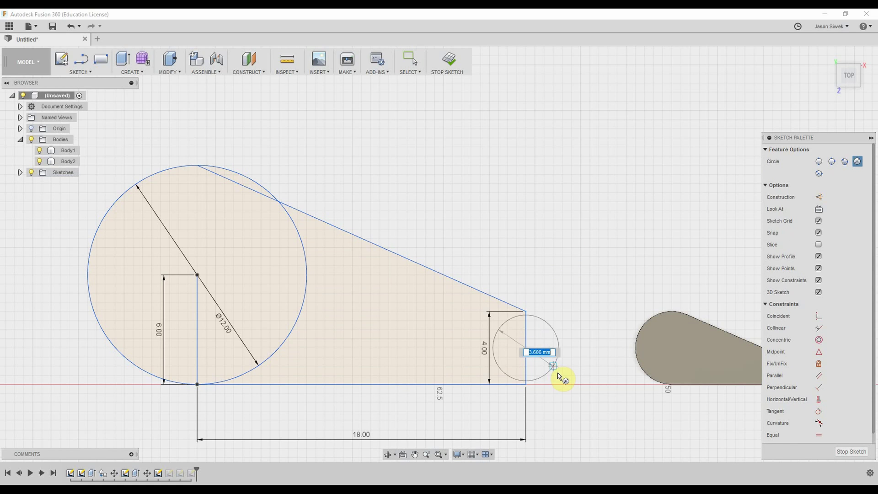
{"action": "type", "text": "4mm"}
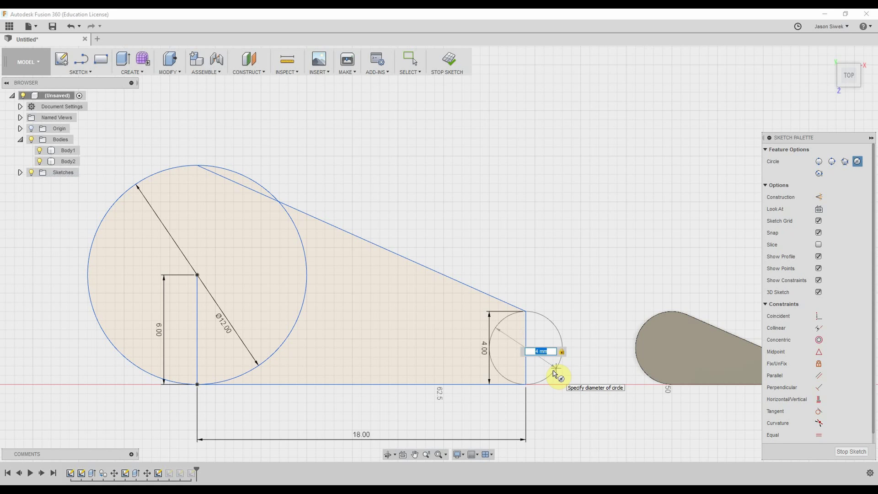
{"action": "key", "text": "Return"}
{"action": "key", "text": "Escape"}
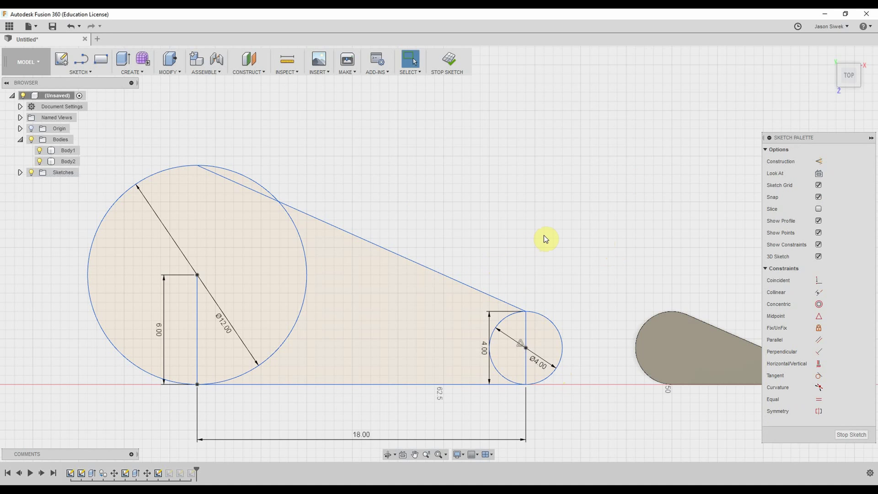
Step: Extrude all five profiles of the new lever-shaped sketch 12 mm as a new body
{"action": "key", "text": "e"}
{"action": "left_click", "coordinate": [246, 185]}
{"action": "left_click", "coordinate": [244, 212]}
{"action": "left_click", "coordinate": [357, 288]}
{"action": "left_click", "coordinate": [520, 363]}
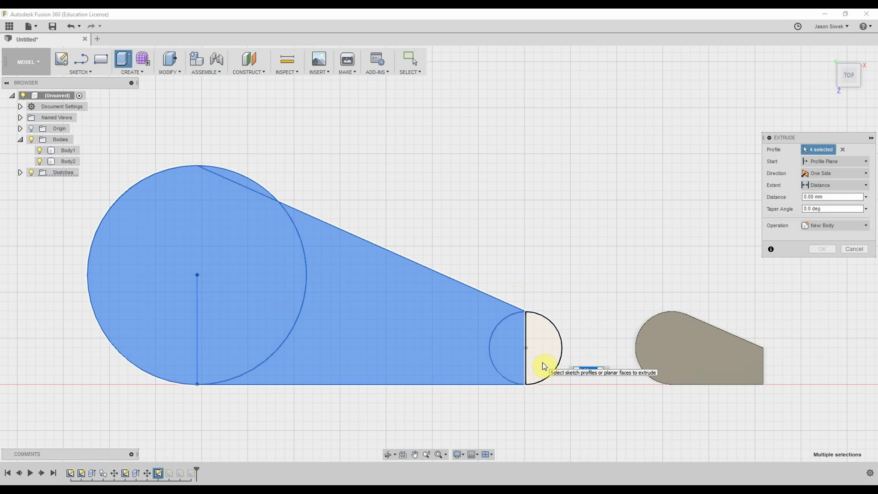
{"action": "left_click", "coordinate": [545, 361]}
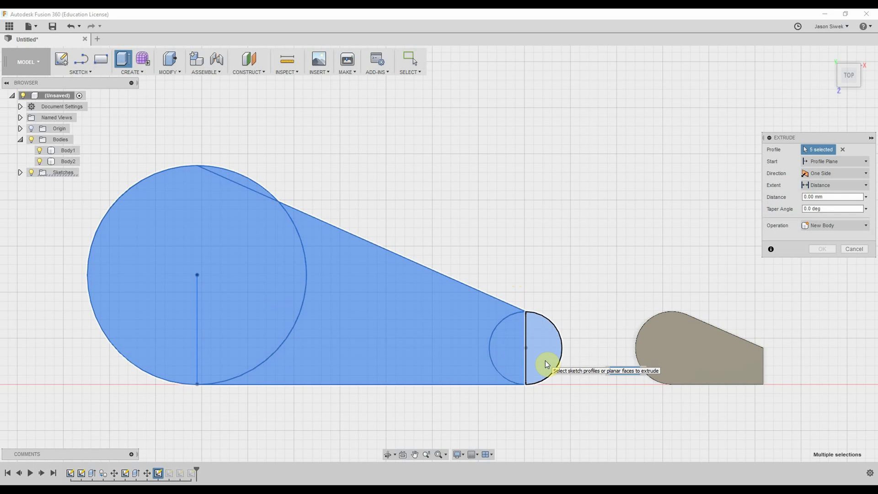
{"action": "type", "text": "12"}
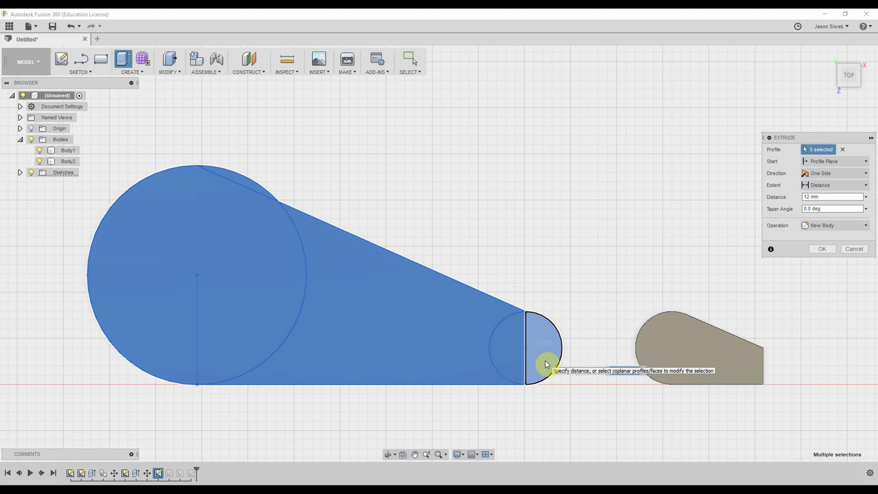
{"action": "key", "text": "Return"}
Step: Sketch a 4 mm diameter circle on the new body's top face, concentric with its small rounded end
{"action": "key", "text": "c"}
{"action": "left_click", "coordinate": [460, 349]}
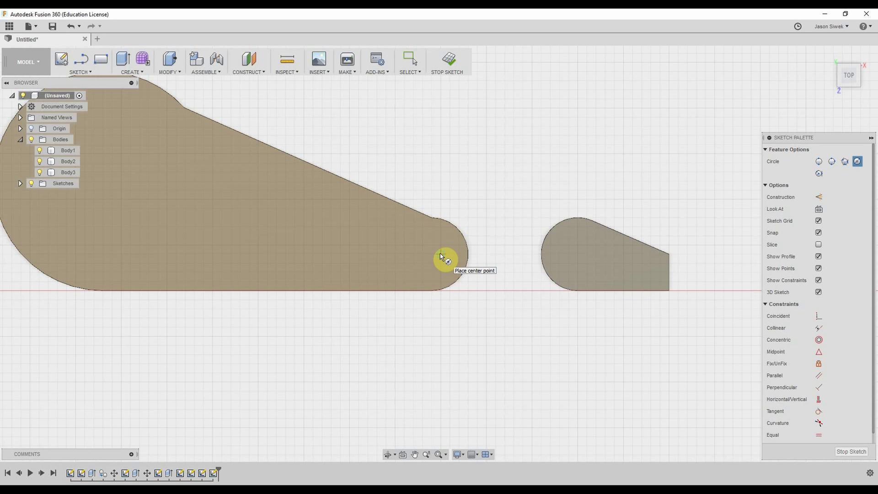
{"action": "left_click", "coordinate": [441, 254]}
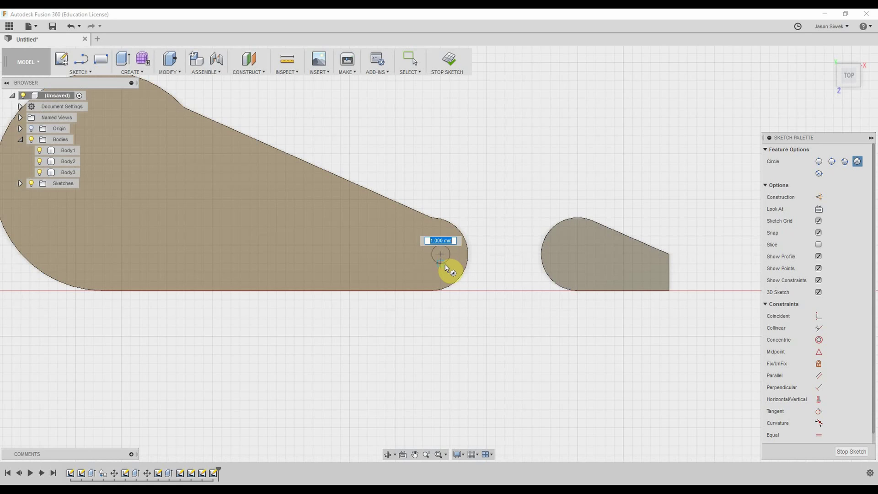
{"action": "type", "text": "4"}
{"action": "key", "text": "Tab"}
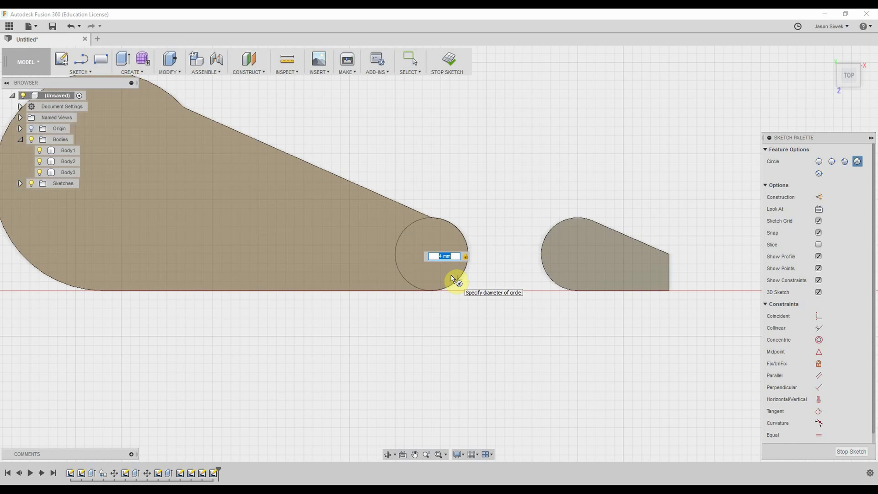
{"action": "key", "text": "Return"}
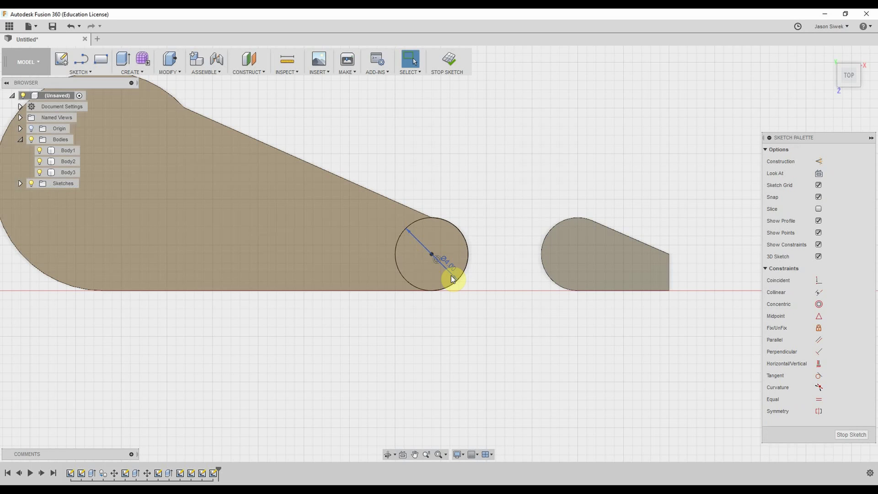
Step: Extrude the 4 mm circle 5 mm down into the new body as a cut
{"action": "key", "text": "e"}
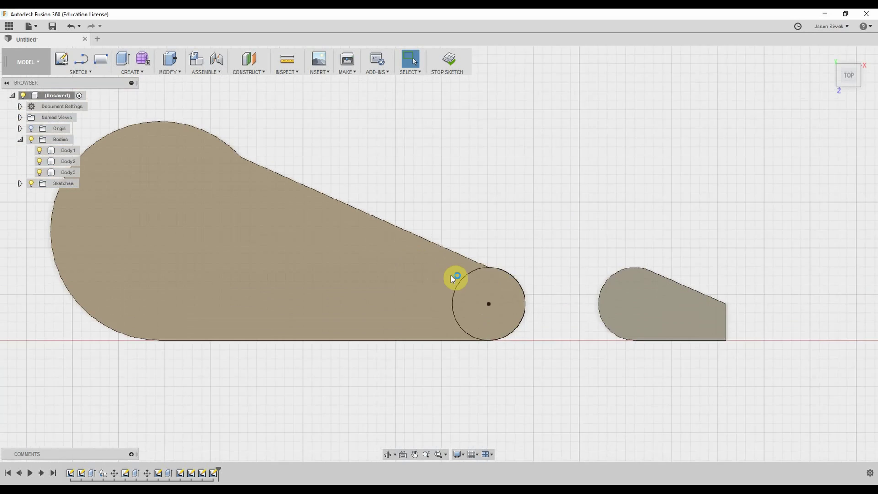
{"action": "left_click", "coordinate": [501, 314]}
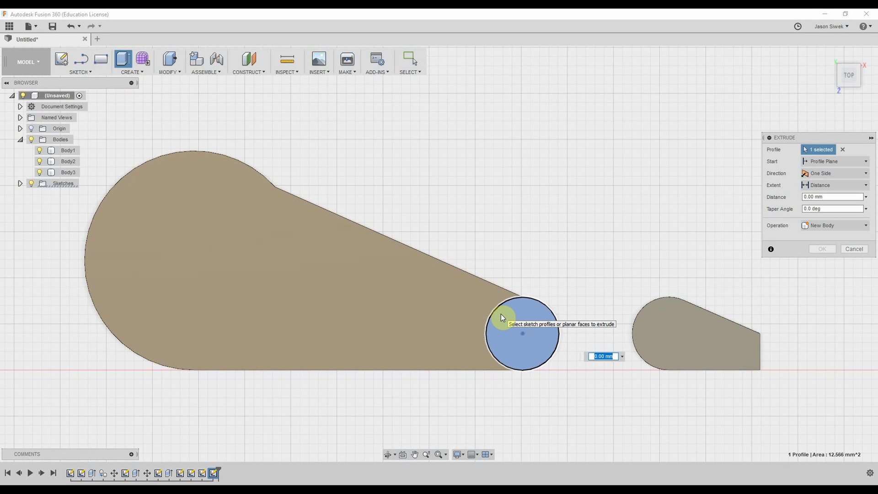
{"action": "type", "text": "-4"}
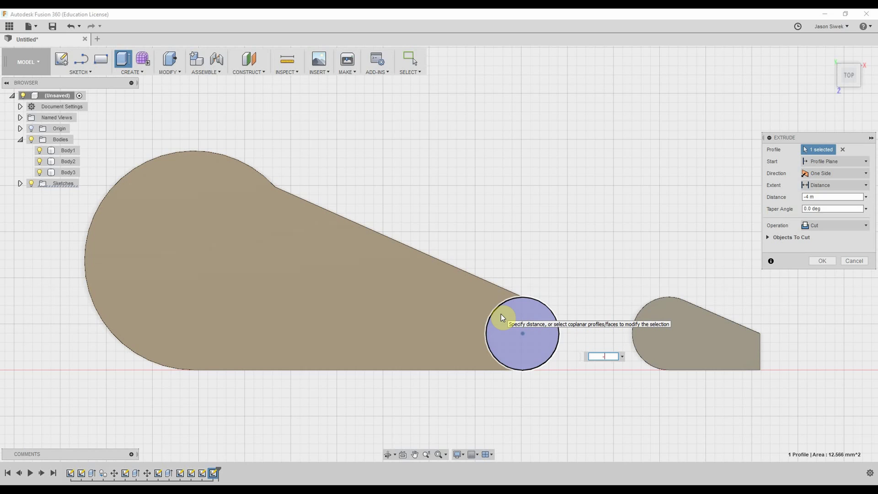
{"action": "type", "text": "5mm"}
{"action": "key", "text": "Return"}
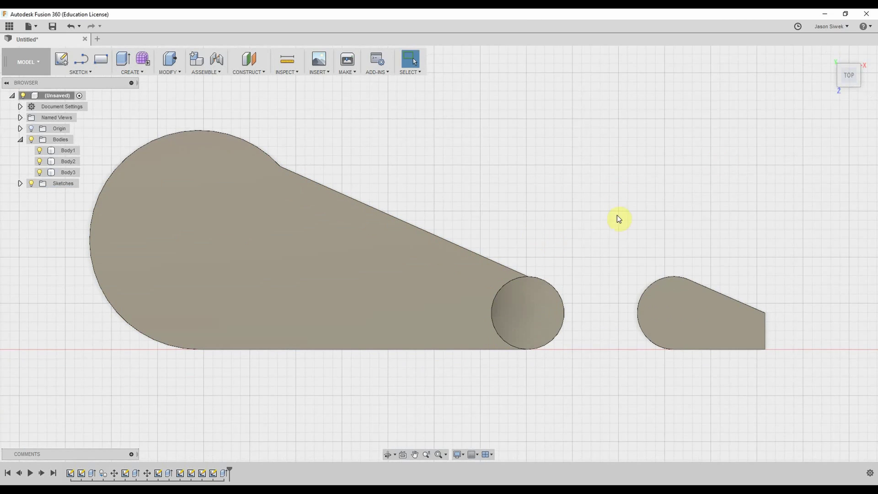
Step: Sketch a 4 mm diameter circle on the lever body's underside, concentric with its small rounded end
{"action": "mouse_move", "coordinate": [811, 94]}
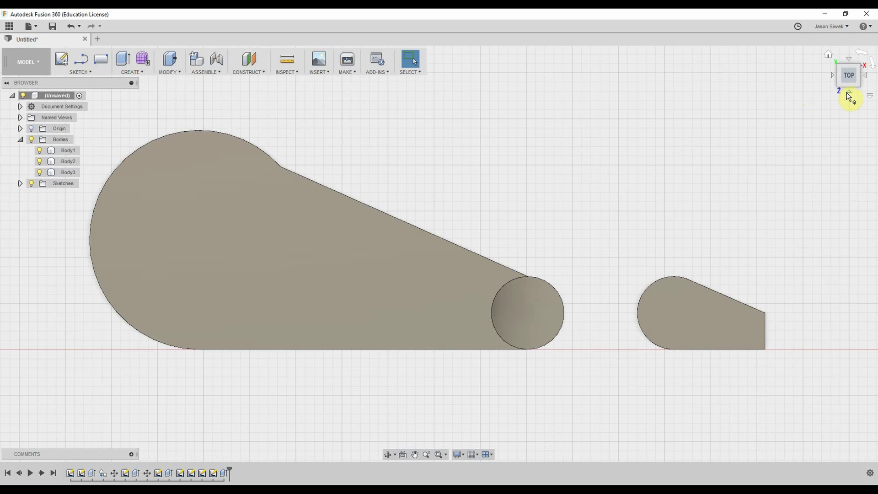
{"action": "left_click", "coordinate": [849, 92]}
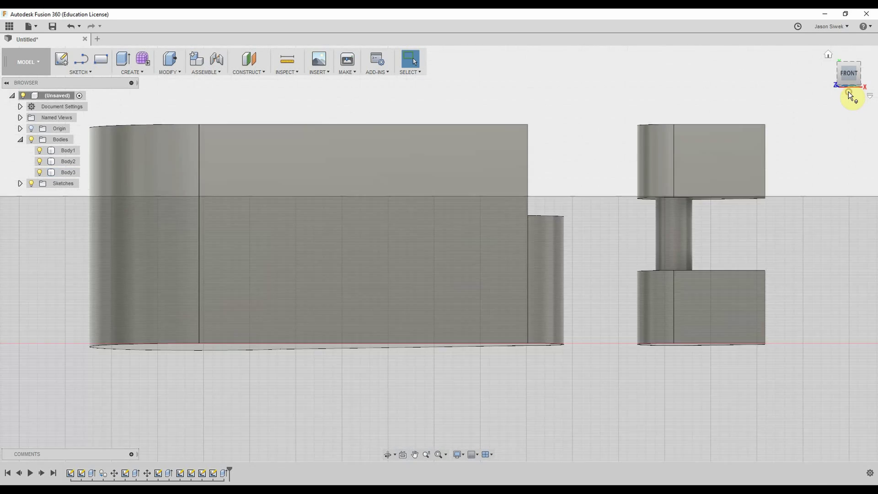
{"action": "left_click", "coordinate": [849, 91]}
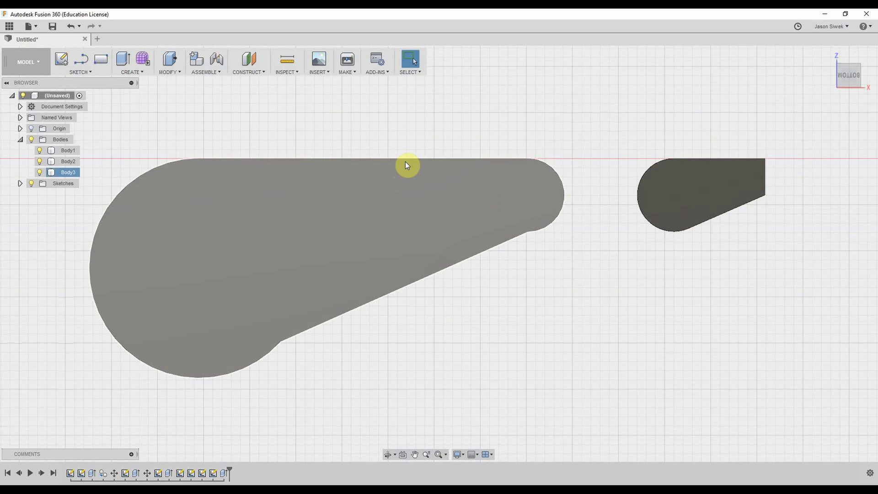
{"action": "key", "text": "q"}
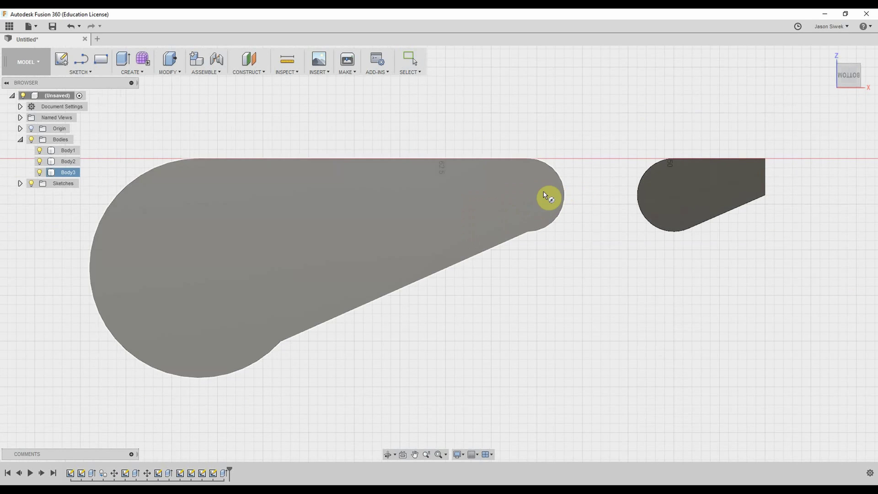
{"action": "left_click", "coordinate": [534, 196]}
{"action": "left_click", "coordinate": [440, 255]}
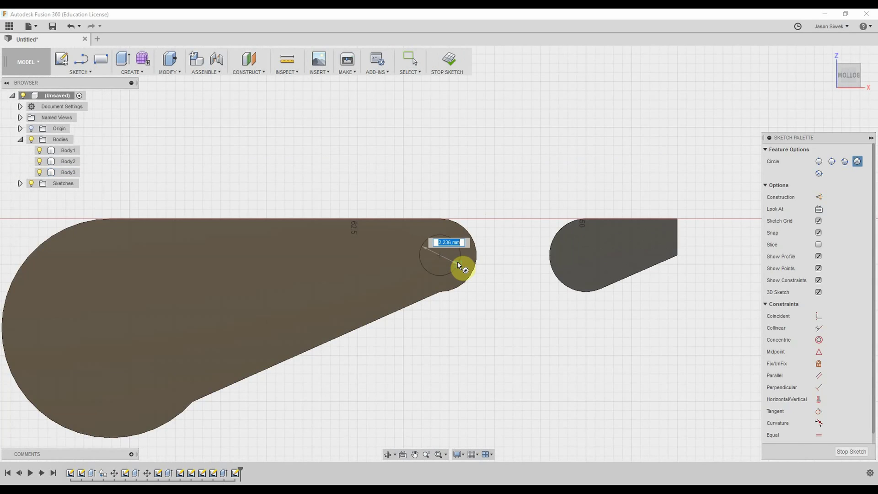
{"action": "type", "text": "4"}
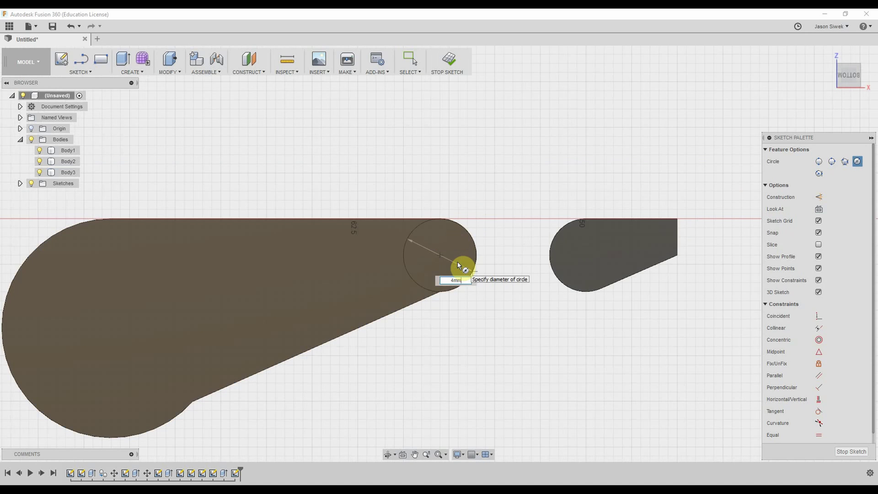
{"action": "key", "text": "Return"}
{"action": "key", "text": "Escape"}
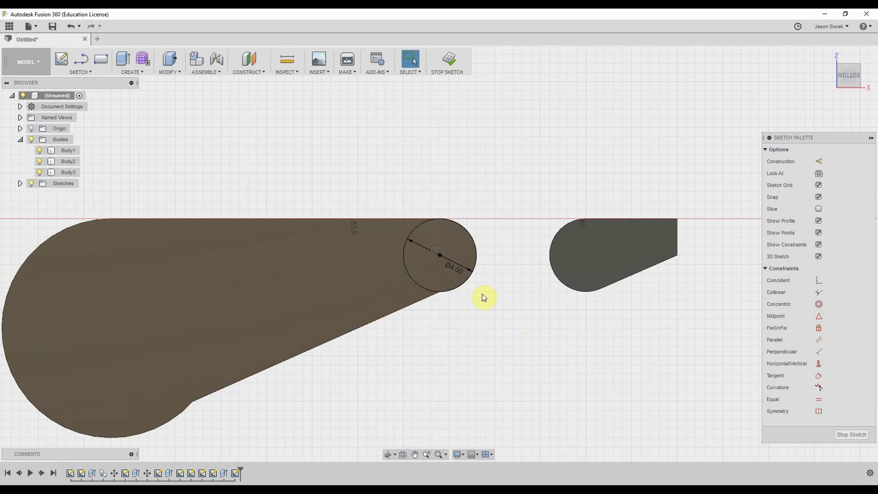
Step: Extrude the 4 mm circle 5 mm up into the lever body as a cut from the underside
{"action": "left_click", "coordinate": [445, 277]}
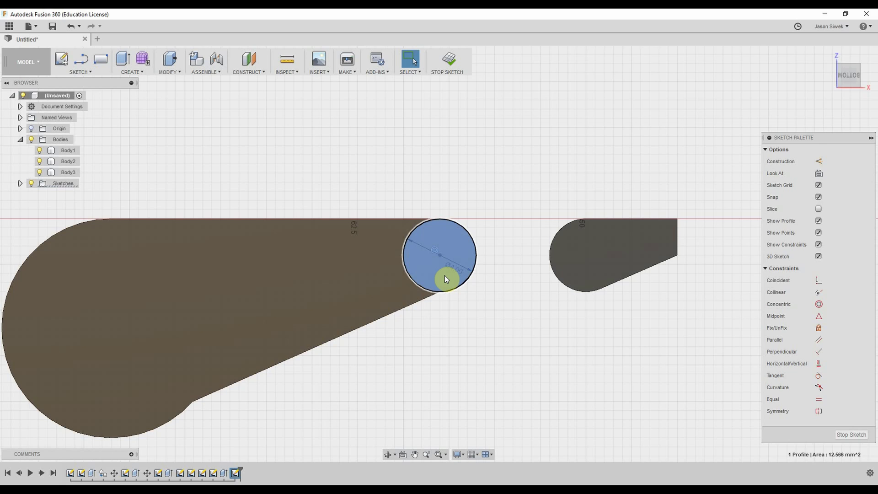
{"action": "key", "text": "e"}
{"action": "type", "text": "-5mm"}
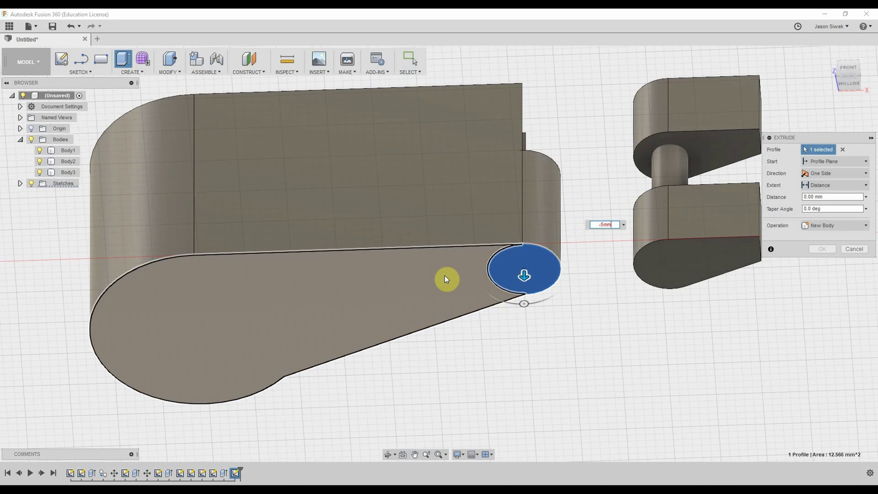
{"action": "key", "text": "Return"}
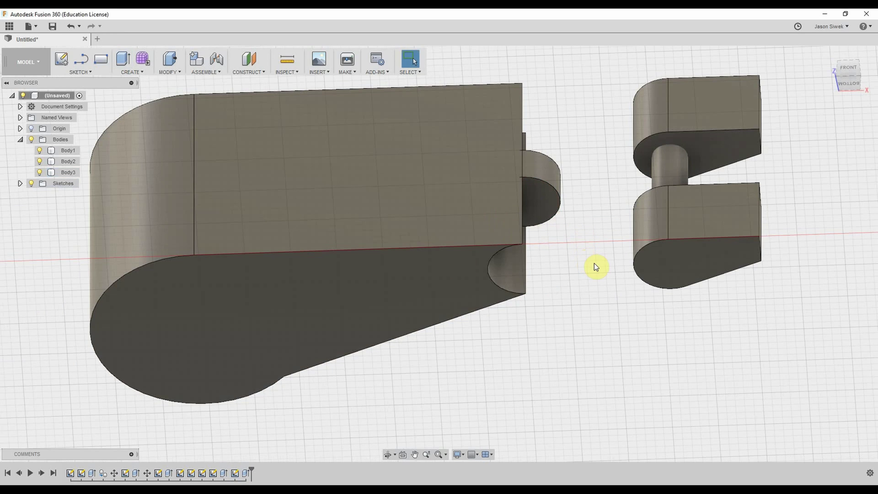
Step: Sketch a 3 mm diameter circle on the top face of the lever's remaining round tab, centred on the tab
{"action": "middle_click_drag", "start_coordinate": [588, 287], "coordinate": [590, 354], "text": "shift"}
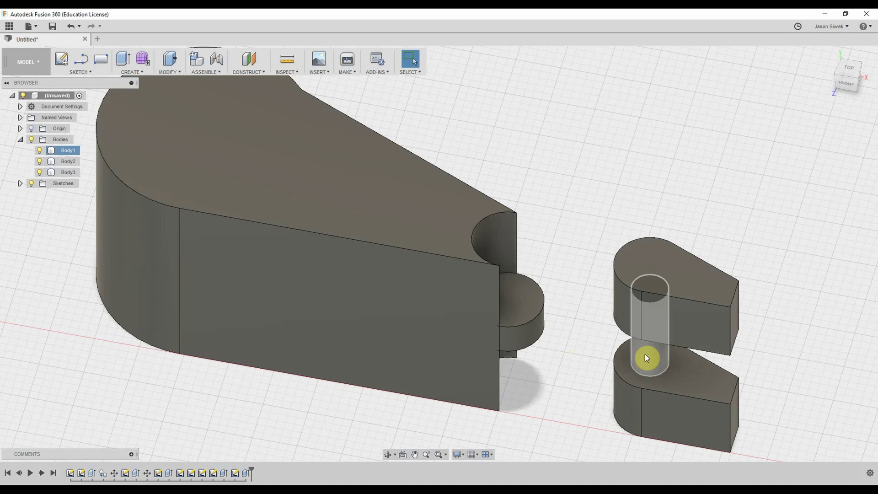
{"action": "left_click", "coordinate": [855, 82]}
{"action": "left_click", "coordinate": [851, 58]}
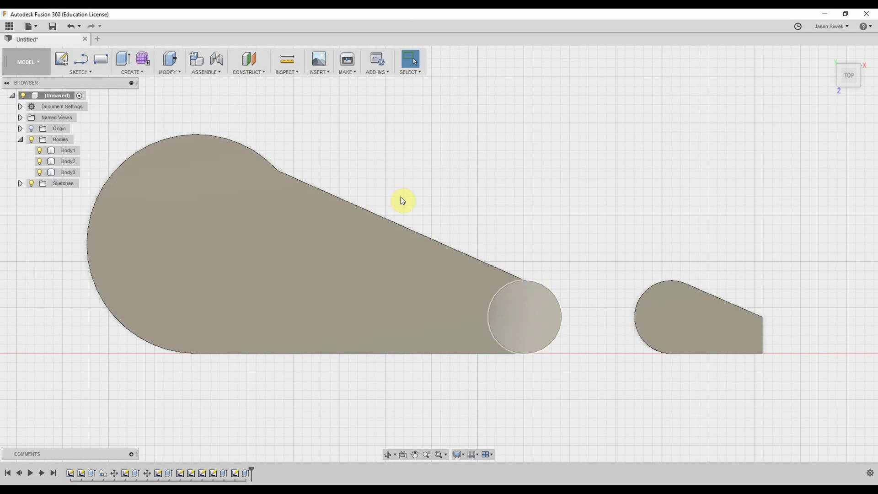
{"action": "key", "text": "c"}
{"action": "left_click", "coordinate": [506, 250]}
{"action": "left_click", "coordinate": [436, 251]}
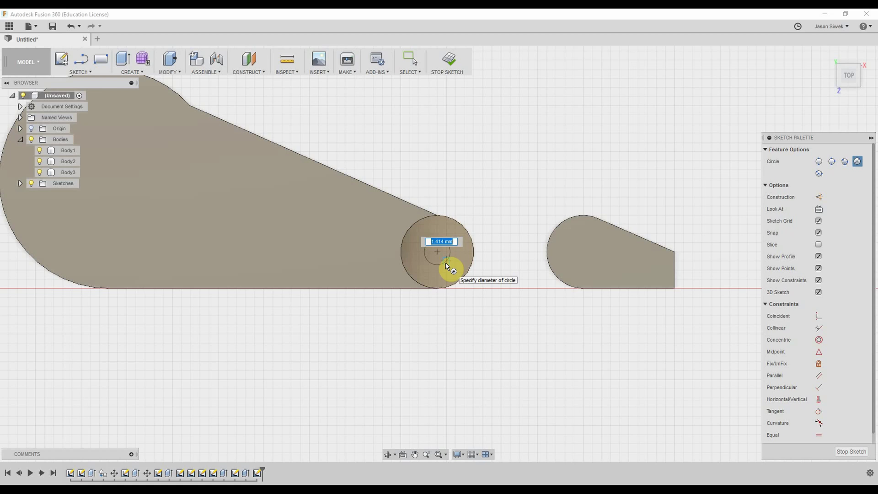
{"action": "type", "text": "3mm"}
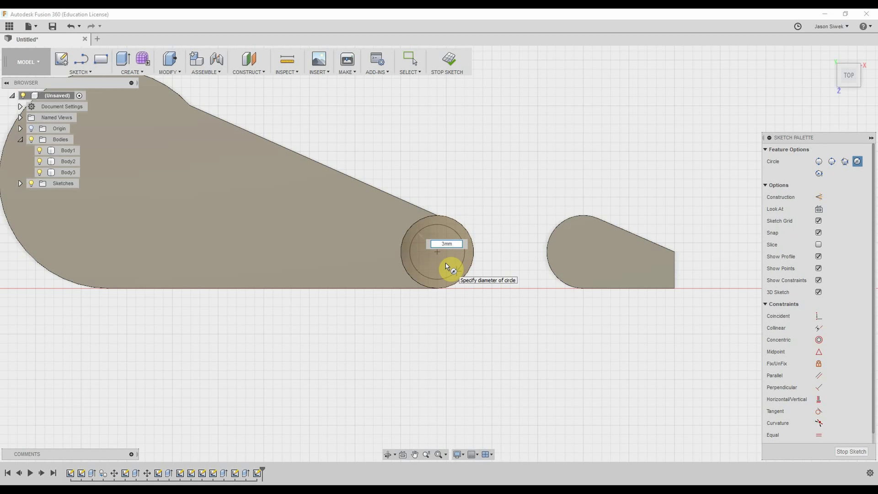
{"action": "key", "text": "Tab"}
{"action": "key", "text": "Return"}
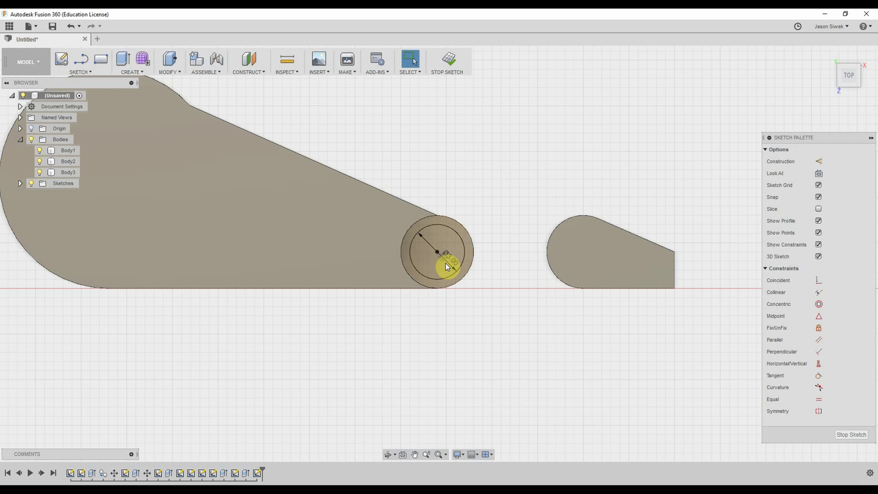
Step: Extrude the 3 mm circle 5 mm down through the round tab as a cut for the pin hole
{"action": "key", "text": "e"}
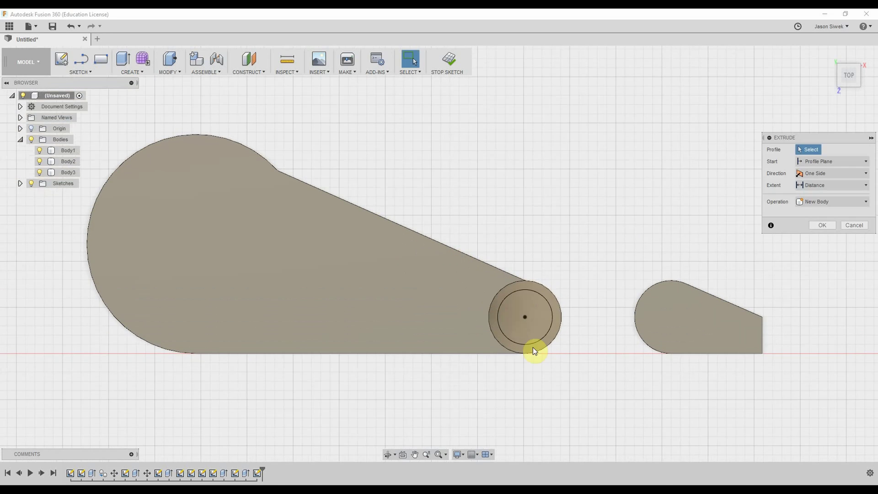
{"action": "left_click", "coordinate": [534, 314]}
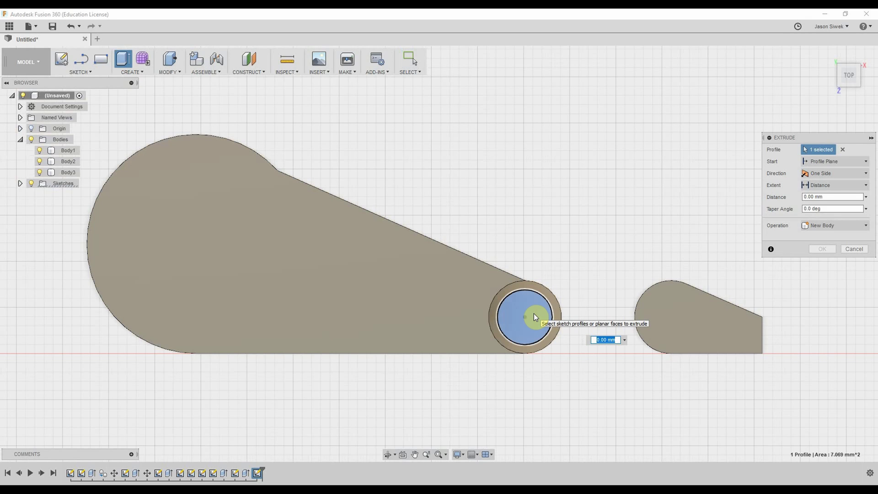
{"action": "type", "text": "-5mm"}
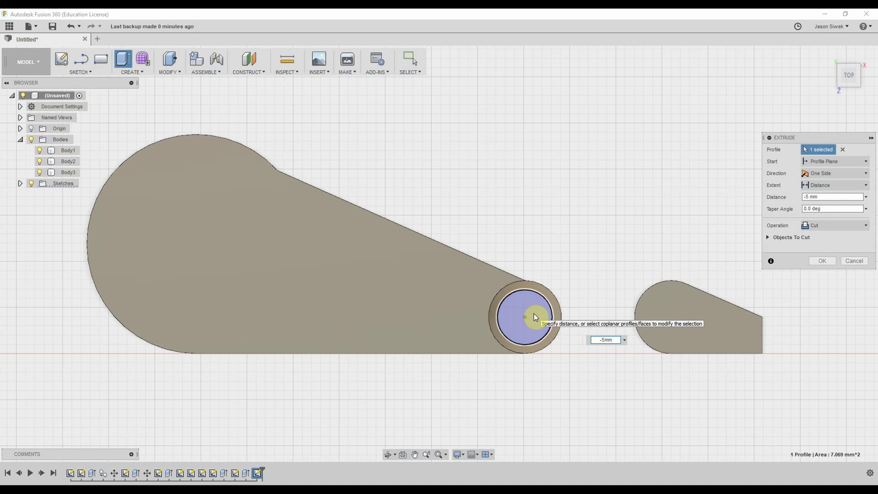
{"action": "key", "text": "Return"}
Step: Measure the distance from the lever's corner at the notch to the teardrop body with the pin
{"action": "middle_click_drag", "start_coordinate": [595, 269], "coordinate": [586, 300], "text": "shift"}
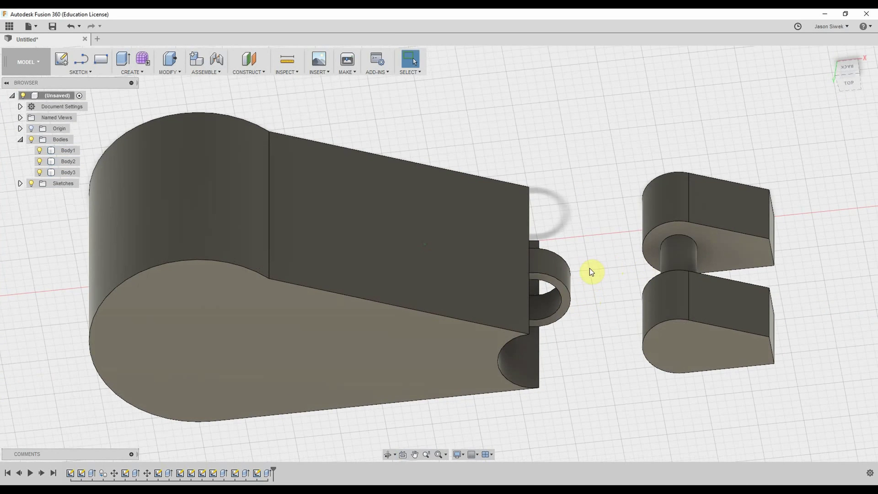
{"action": "key", "text": "i"}
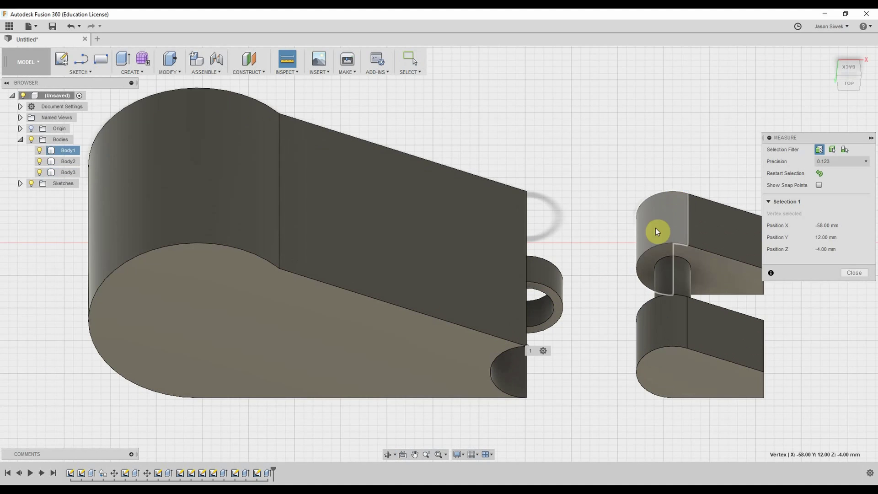
{"action": "left_click", "coordinate": [705, 255]}
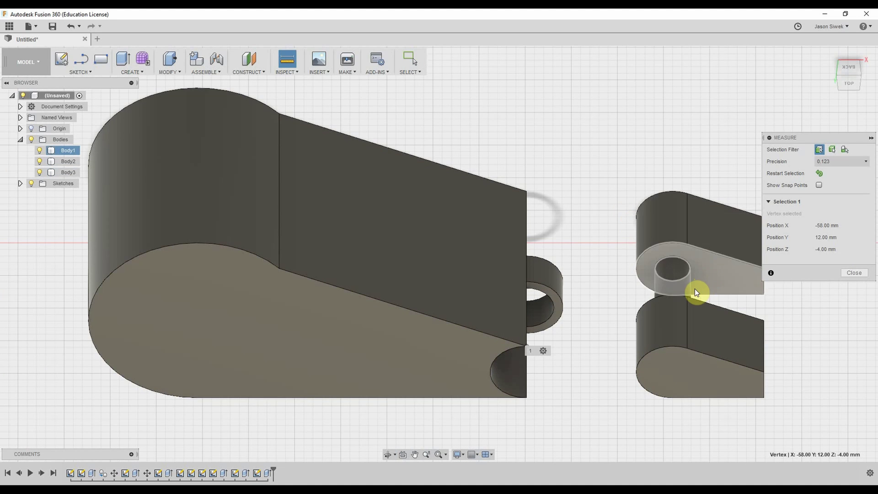